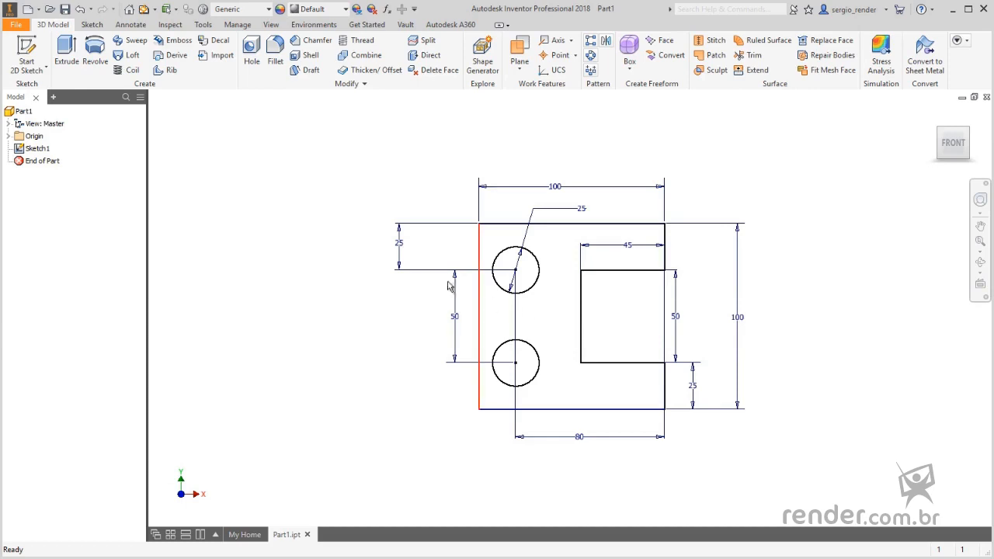
Step: Close the current part and create a new metric part from the Standard (mm).ipt template
{"action": "left_click", "coordinate": [91, 25]}
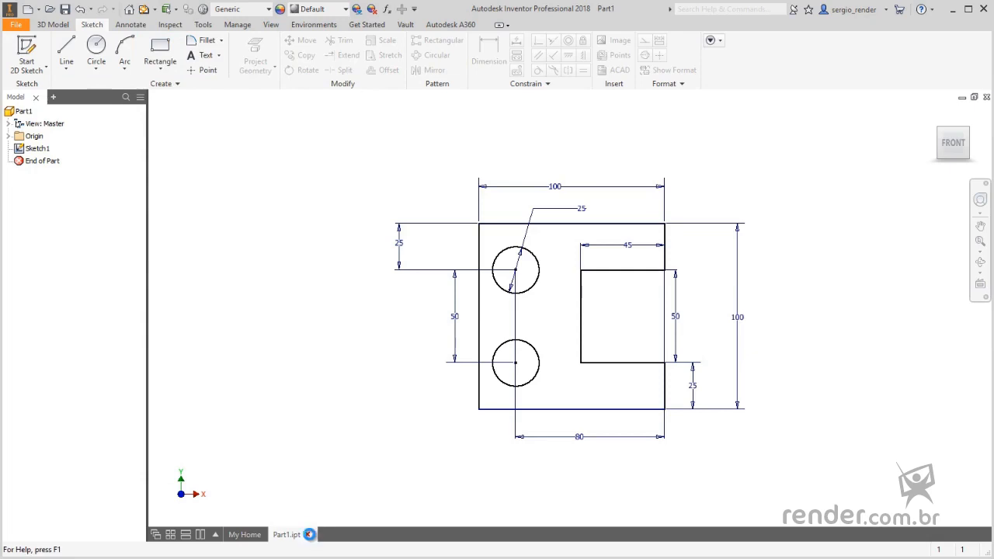
{"action": "left_click", "coordinate": [308, 534]}
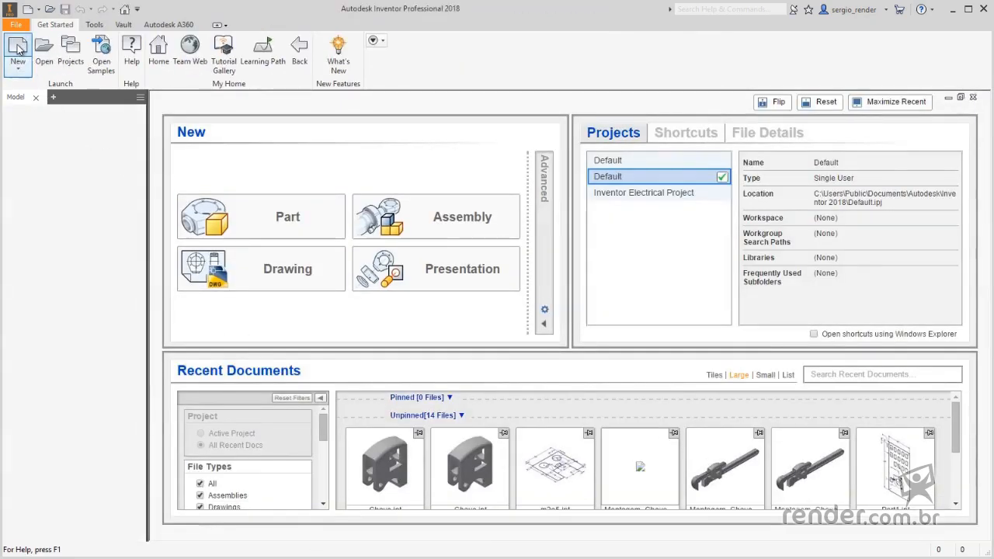
{"action": "left_click", "coordinate": [18, 48]}
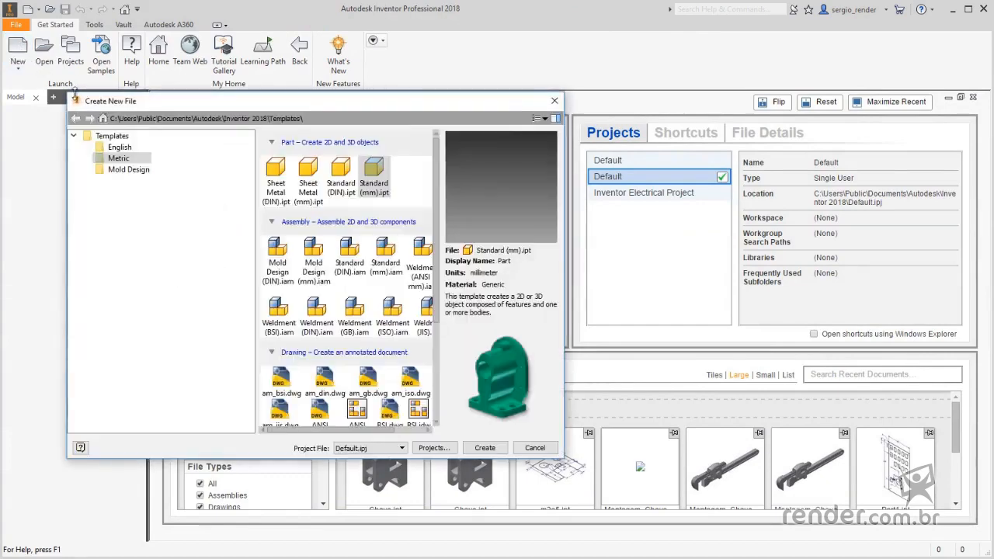
{"action": "double_click", "coordinate": [381, 194]}
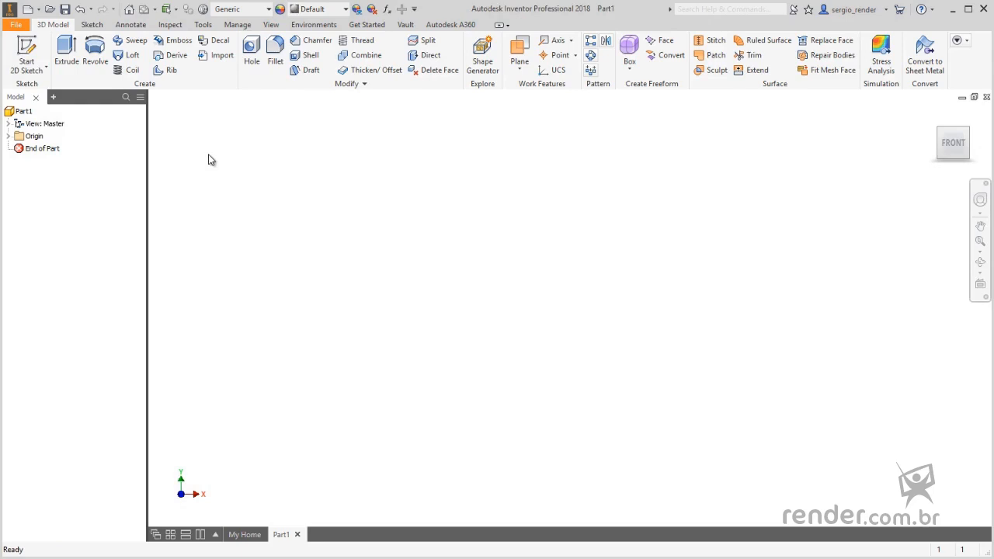
Step: Preview the candidate sketch planes, then expand the Origin folder and examine the XY Plane
{"action": "left_click", "coordinate": [28, 53]}
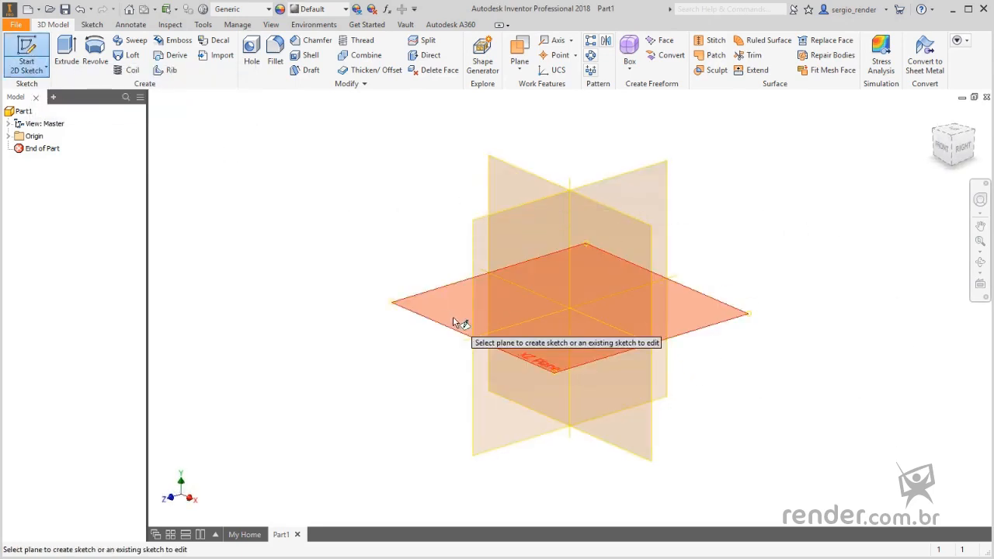
{"action": "key", "text": "Escape"}
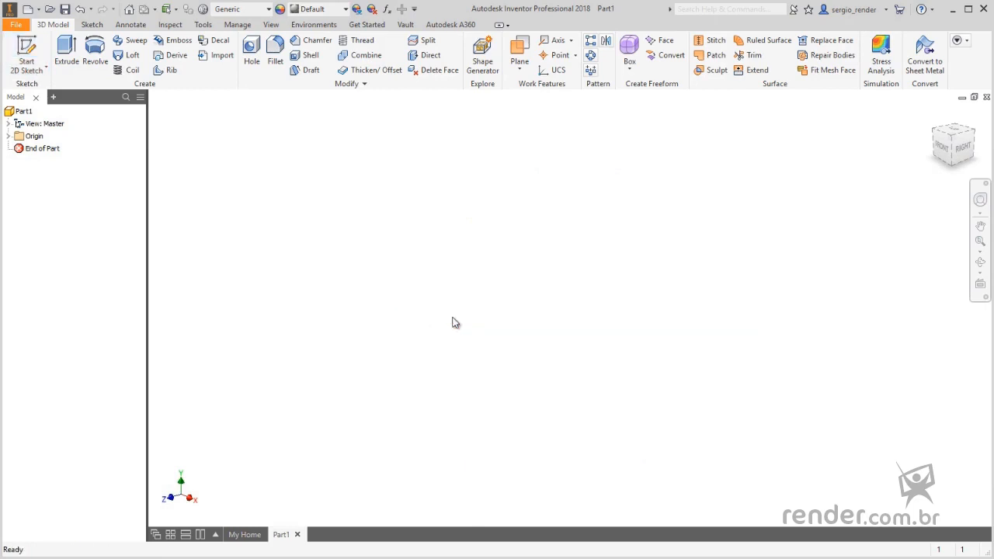
{"action": "left_click", "coordinate": [9, 137]}
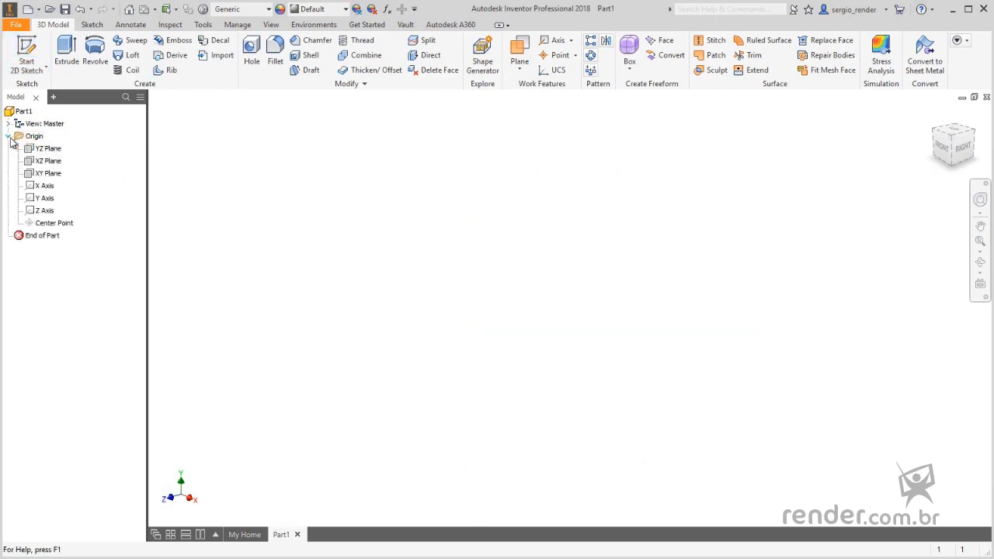
{"action": "left_click", "coordinate": [46, 173]}
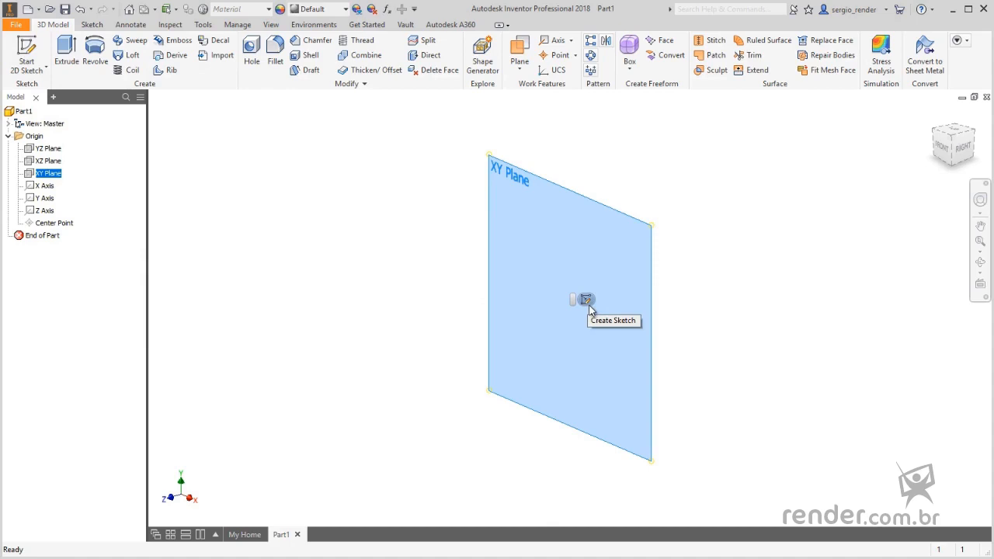
{"action": "left_click", "coordinate": [413, 237]}
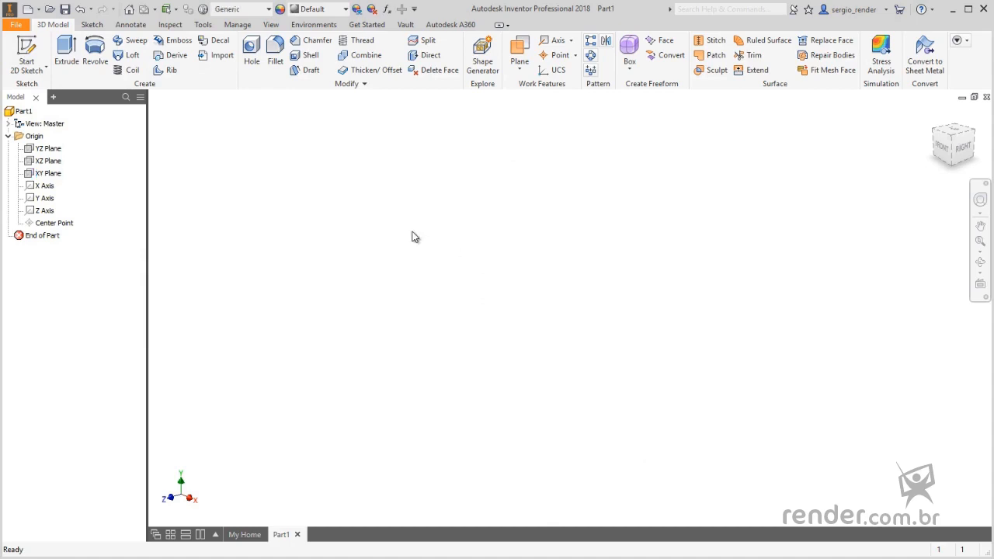
Step: Examine the Part settings for sketch on new part creation in Application Options
{"action": "left_click", "coordinate": [201, 26]}
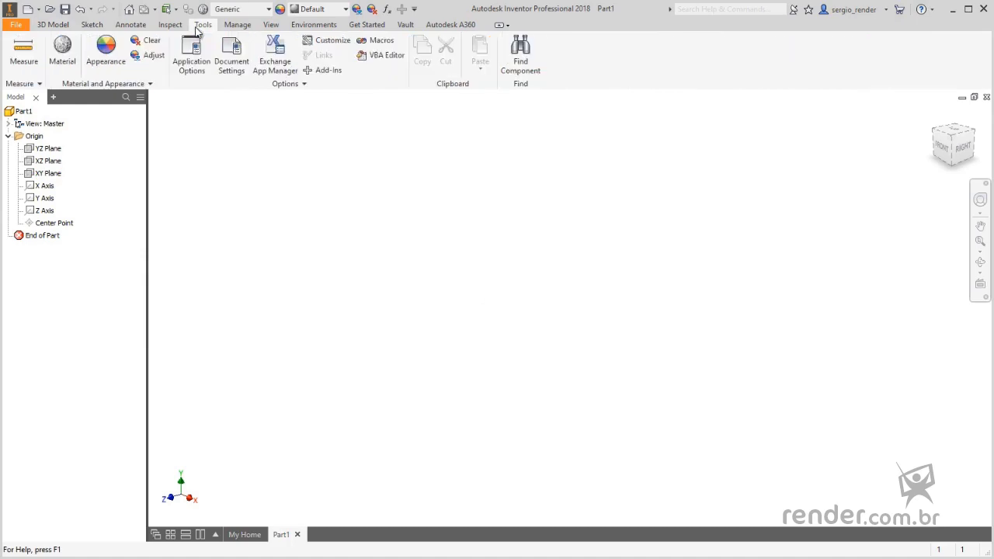
{"action": "left_click", "coordinate": [191, 55]}
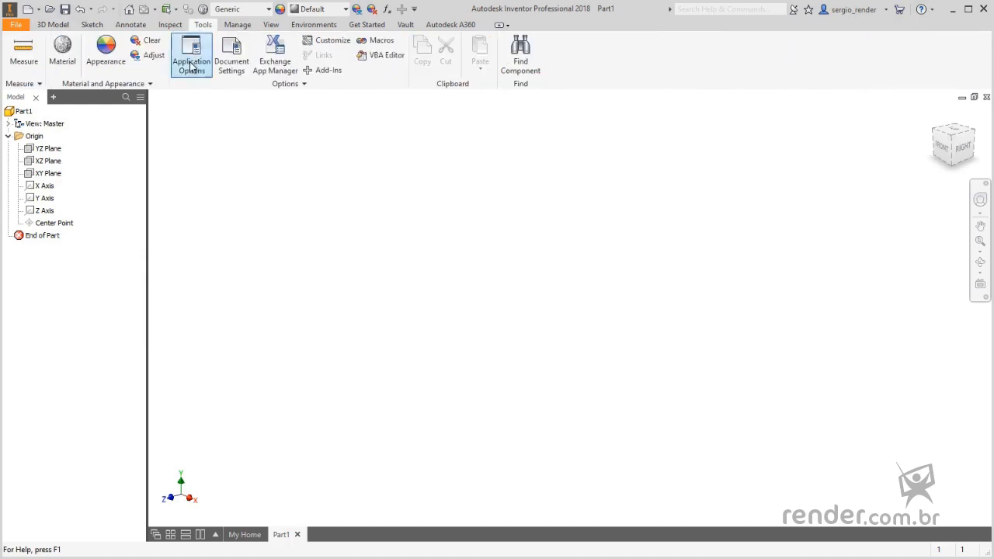
{"action": "left_click", "coordinate": [222, 73]}
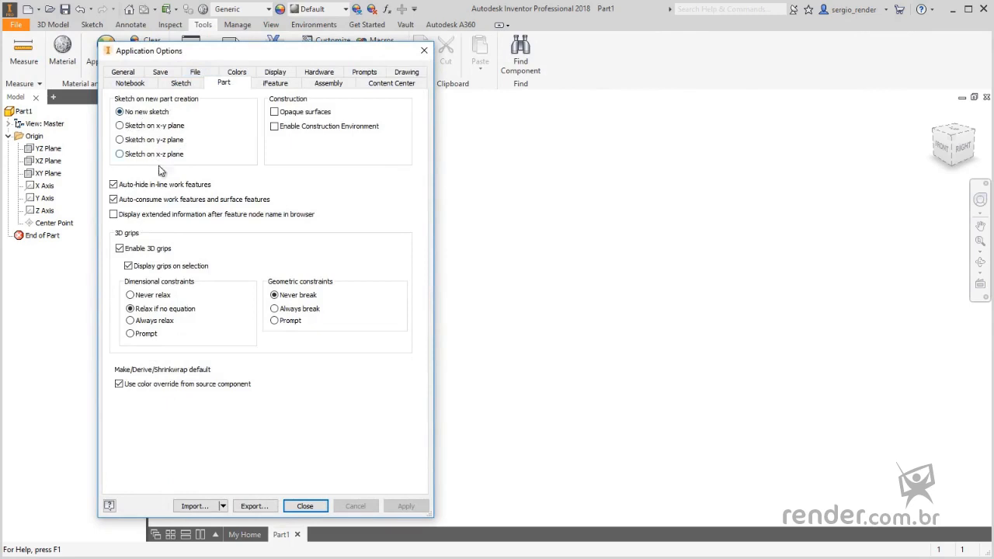
{"action": "left_click", "coordinate": [304, 506]}
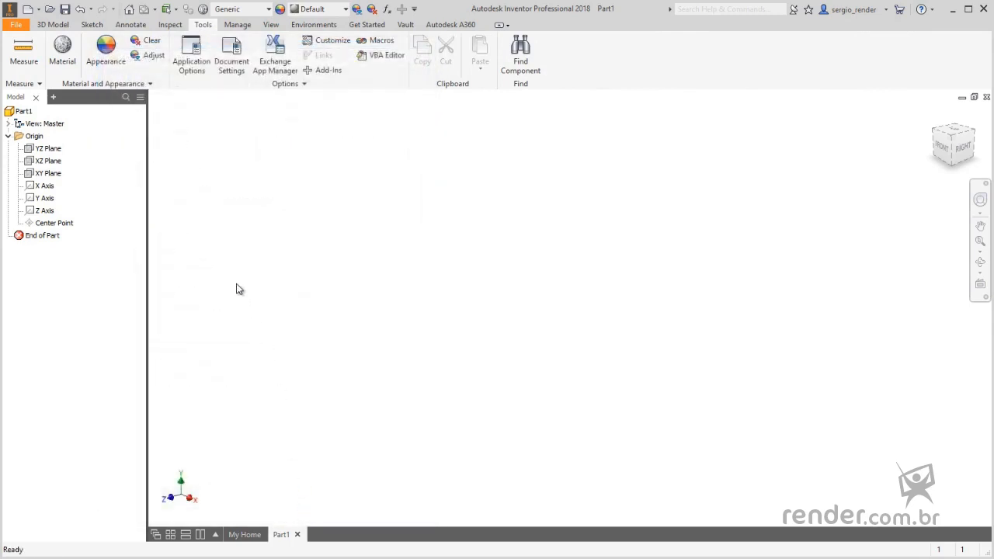
Step: Create a 2D sketch on the XY Plane
{"action": "left_click", "coordinate": [59, 174]}
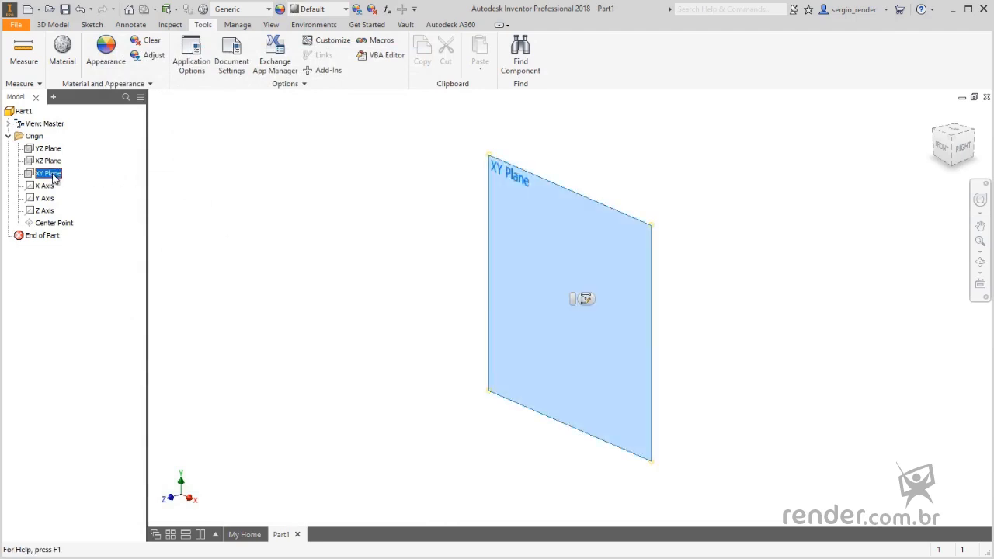
{"action": "left_click", "coordinate": [592, 302]}
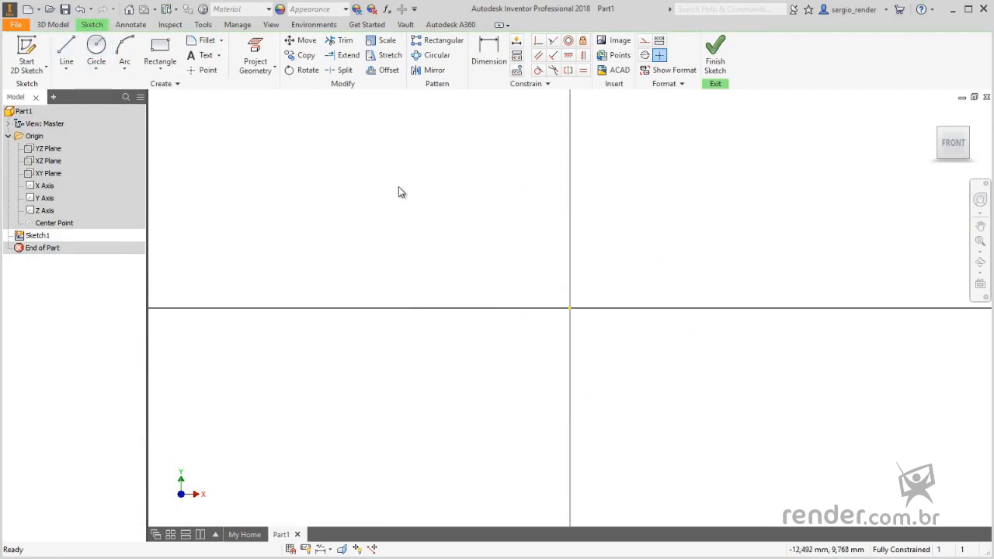
{"action": "left_click", "coordinate": [67, 54]}
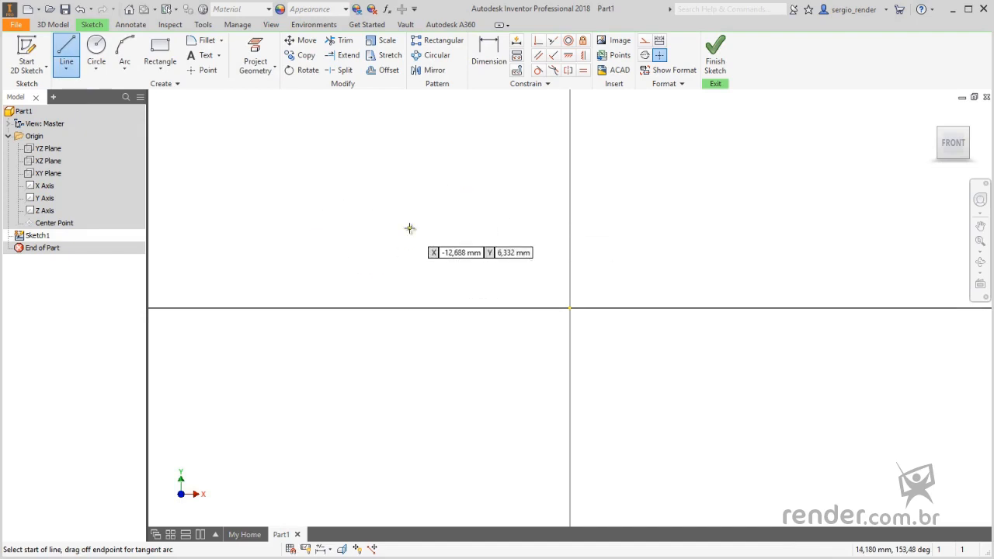
{"action": "key", "text": "Escape"}
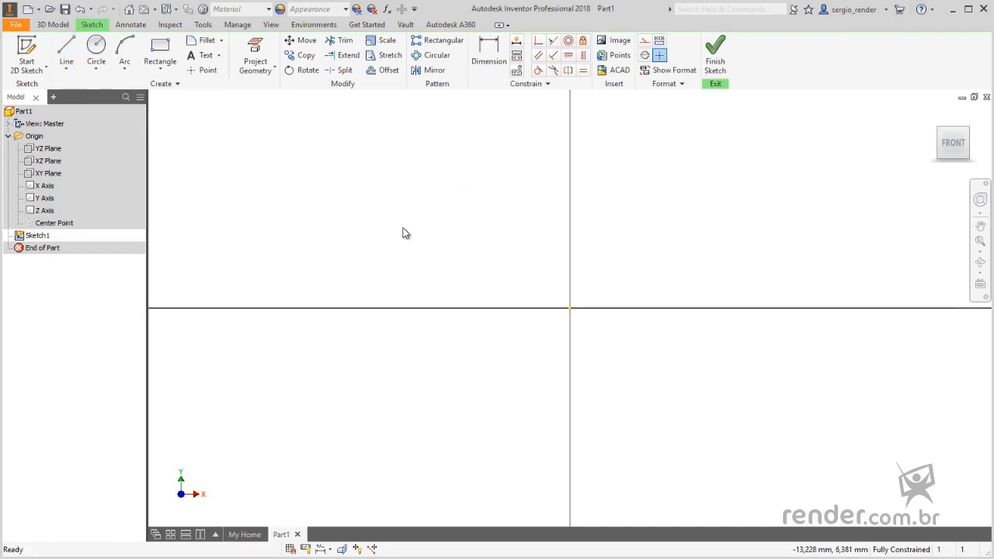
{"action": "left_click", "coordinate": [69, 71]}
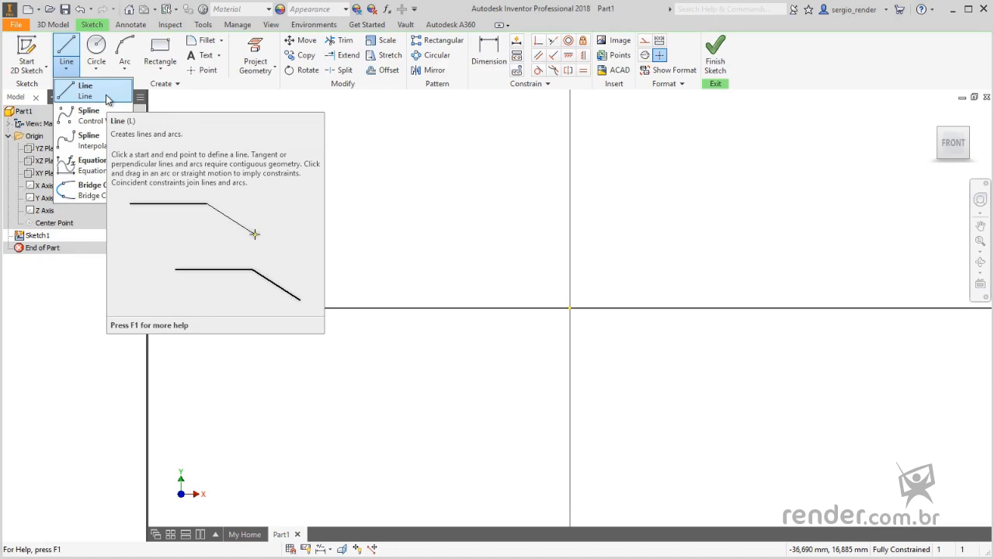
{"action": "left_click", "coordinate": [192, 105]}
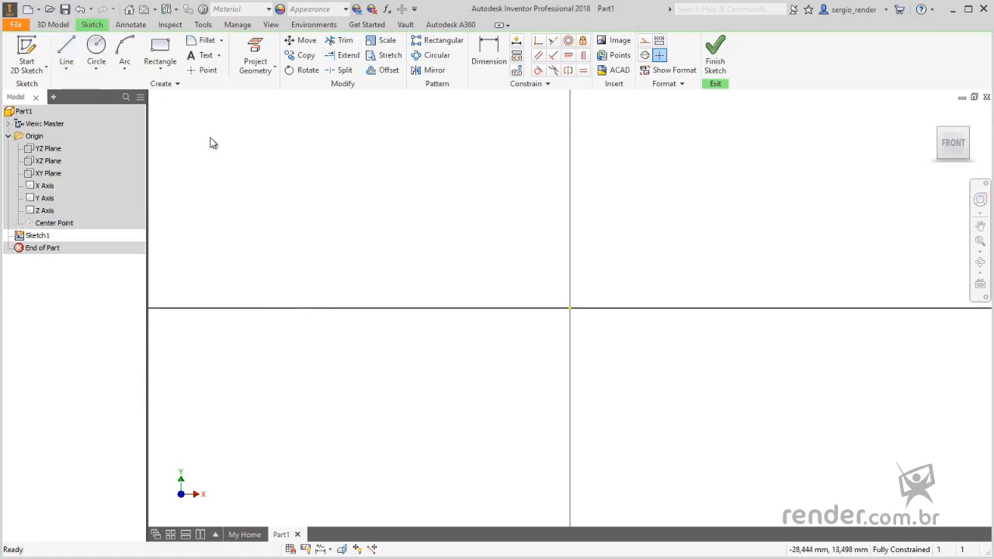
Step: Sketch a closed eight-line profile from the origin, about 14.7 mm wide and 12.6 mm high, with a notched right side and slanted left edge
{"action": "key", "text": "l"}
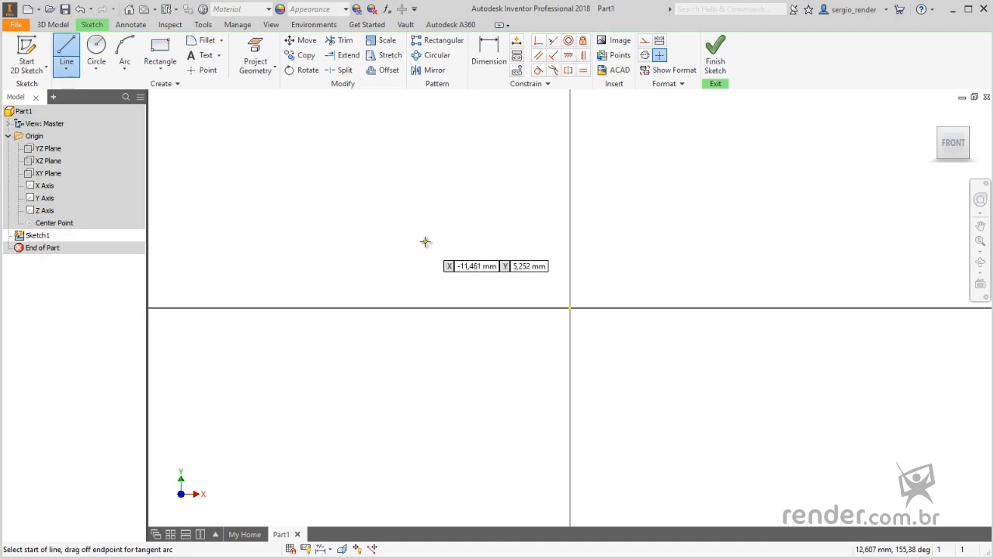
{"action": "left_click", "coordinate": [571, 308]}
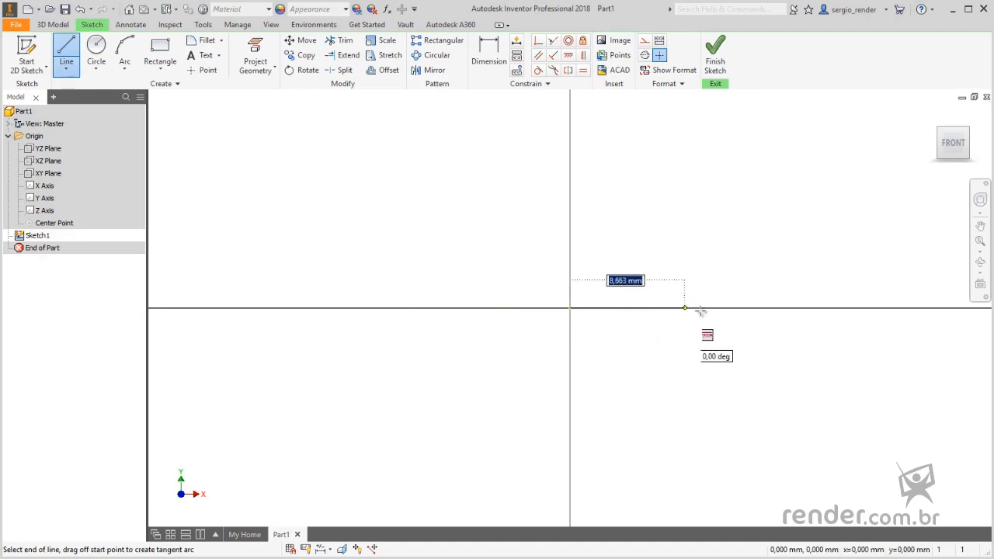
{"action": "left_click", "coordinate": [754, 309]}
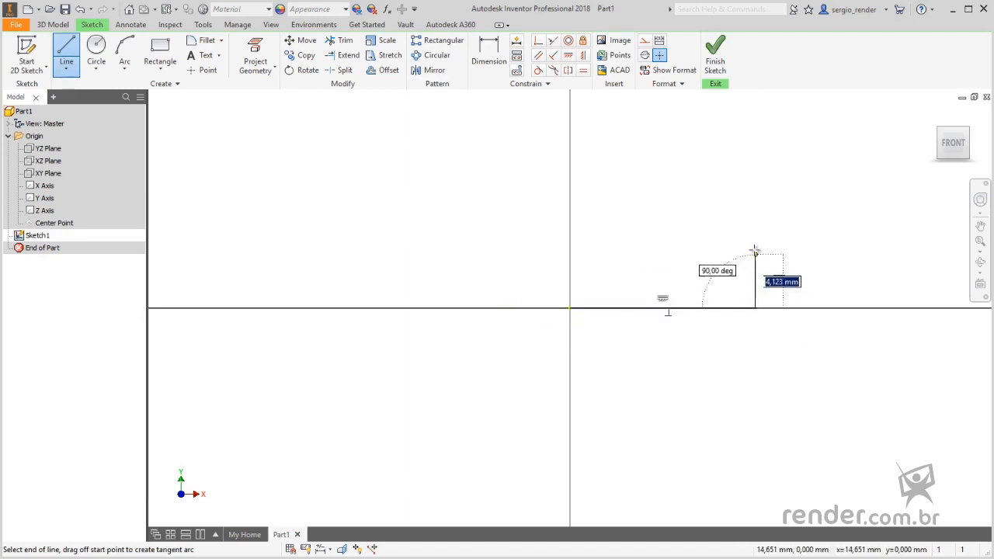
{"action": "left_click", "coordinate": [755, 246]}
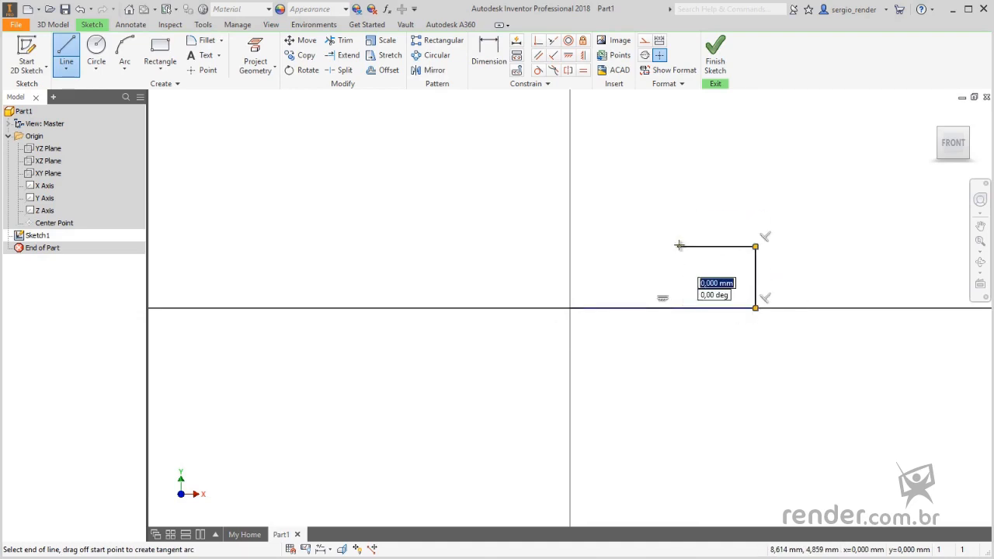
{"action": "left_click", "coordinate": [679, 246]}
{"action": "left_click", "coordinate": [679, 199]}
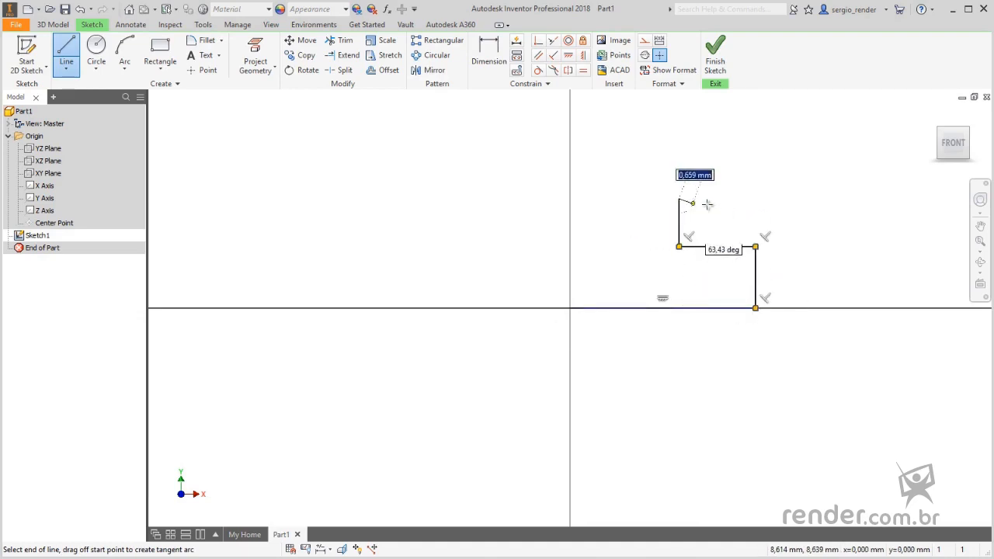
{"action": "left_click", "coordinate": [755, 210]}
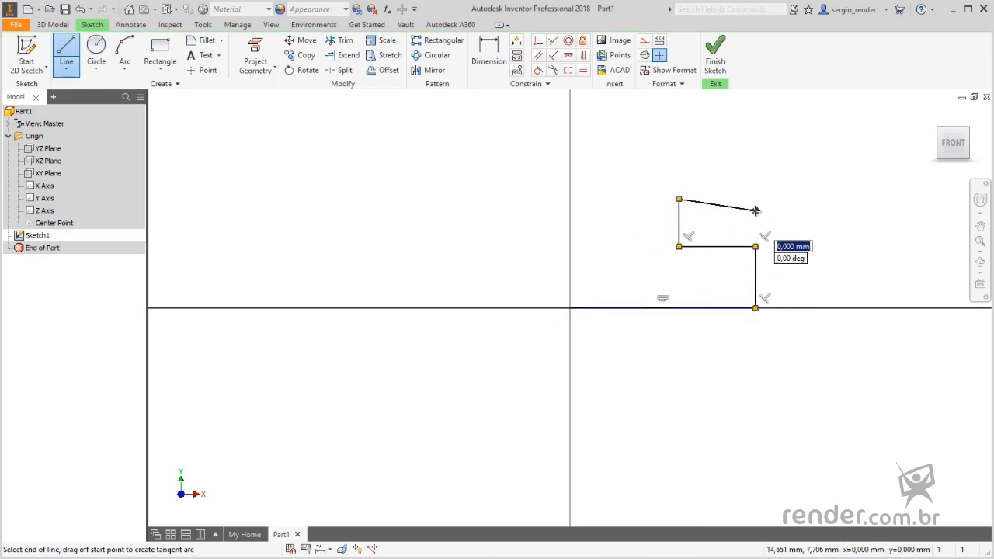
{"action": "left_click", "coordinate": [755, 149]}
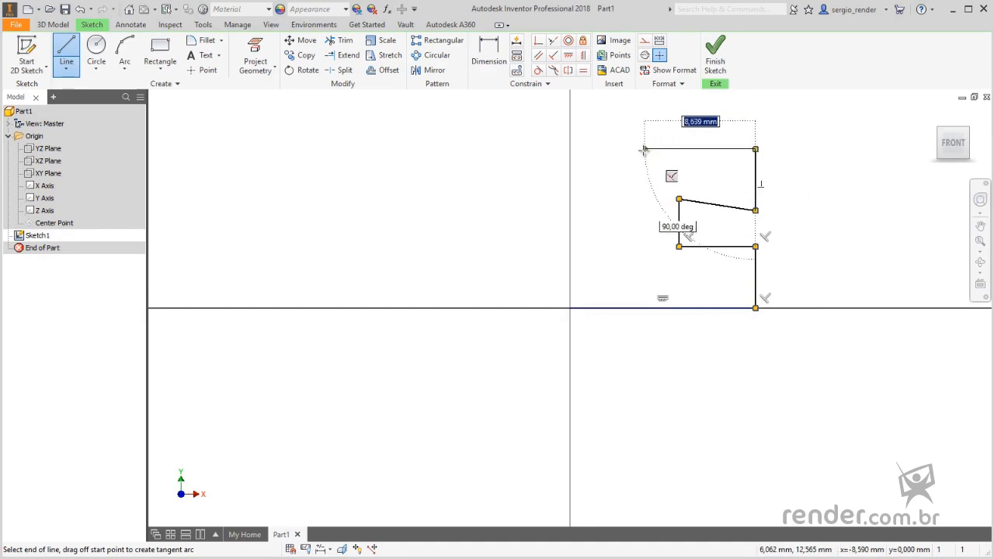
{"action": "left_click", "coordinate": [600, 149]}
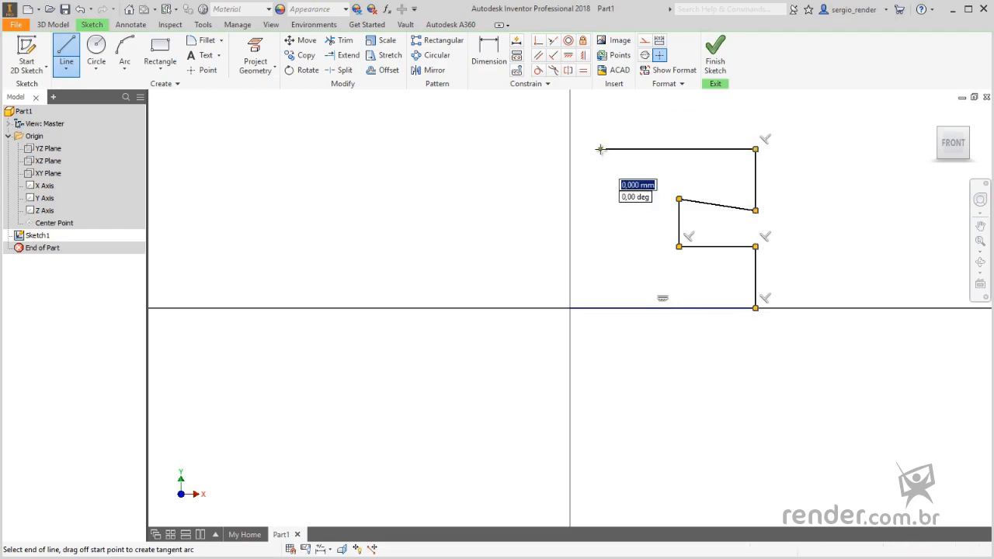
{"action": "left_click", "coordinate": [571, 308]}
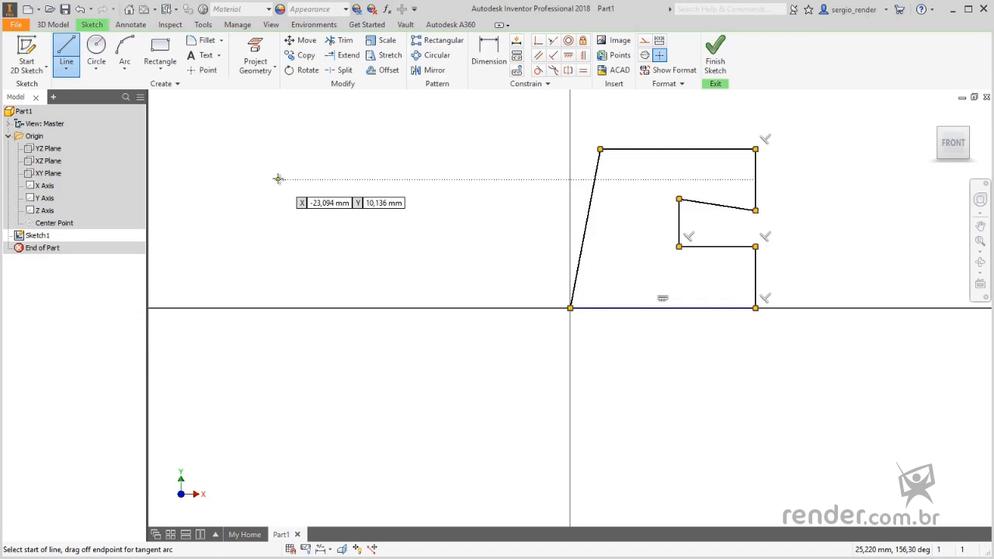
Step: Try to start a line at the exact coordinates X -20 mm, Y 5 mm
{"action": "key", "text": "Tab"}
{"action": "type", "text": "-"}
{"action": "key", "text": "Tab"}
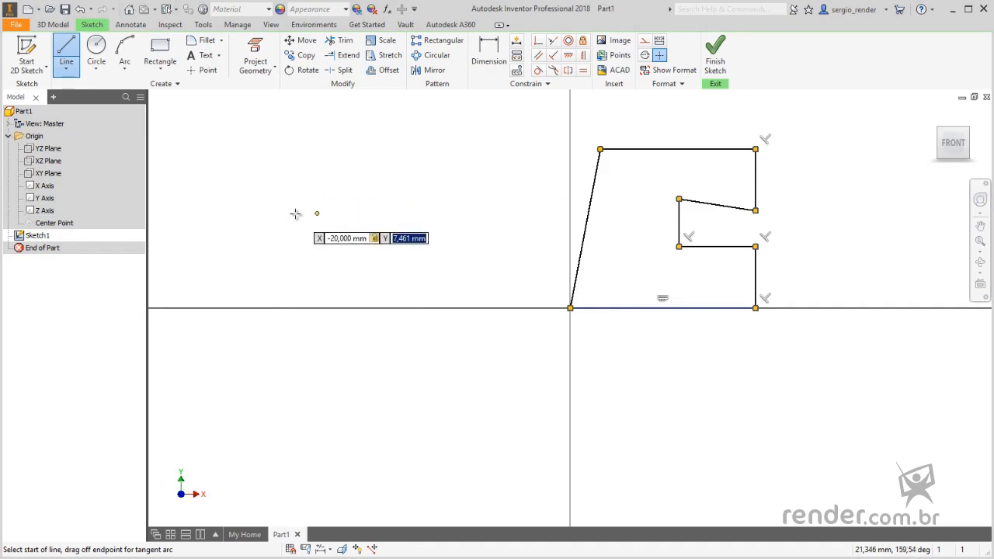
{"action": "type", "text": "5"}
{"action": "key", "text": "Return"}
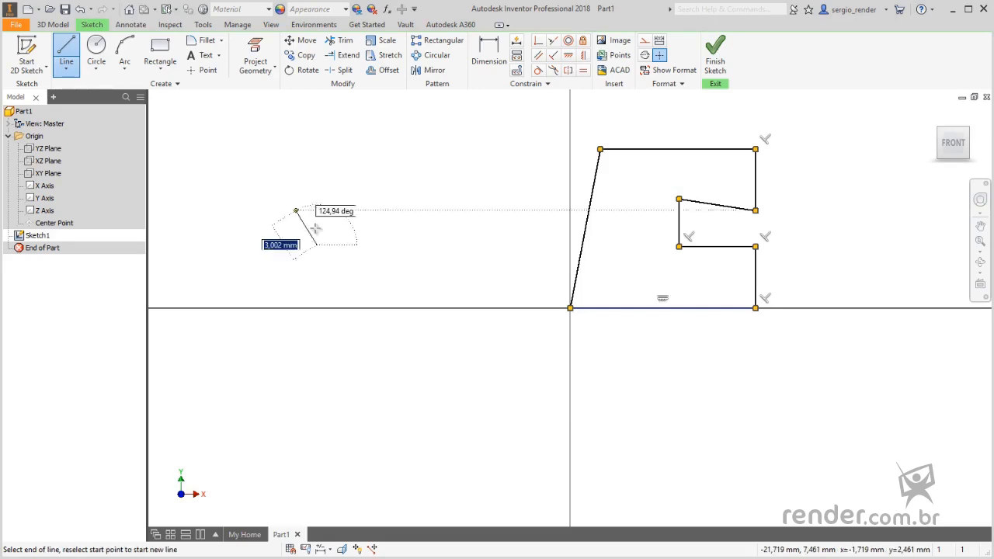
{"action": "key", "text": "Escape"}
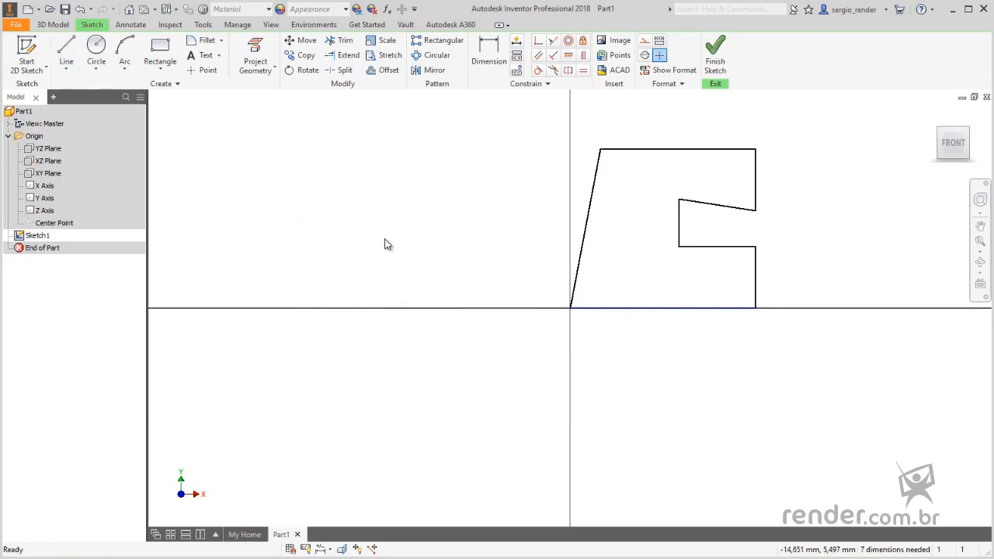
Step: Change the profile's top horizontal line to a centerline
{"action": "left_click", "coordinate": [679, 150]}
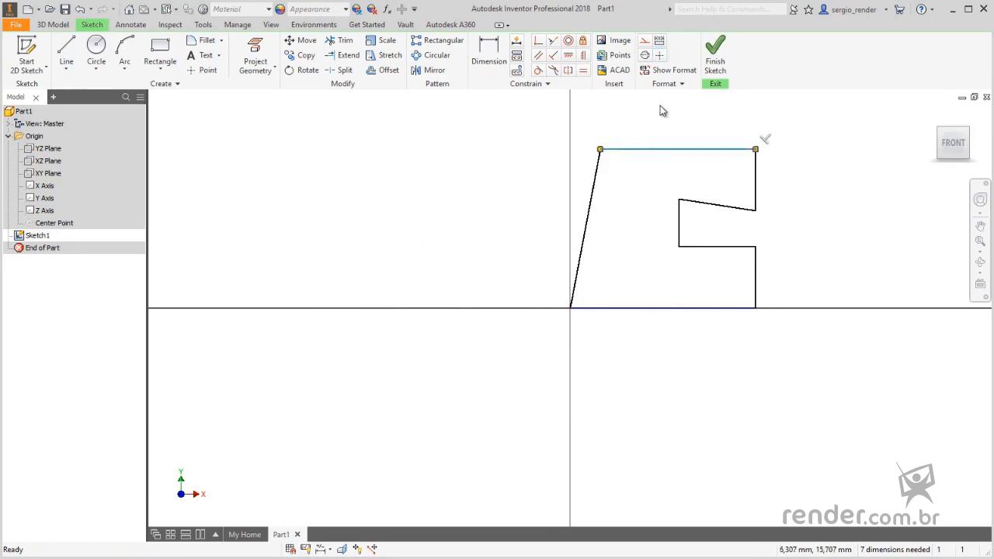
{"action": "left_click", "coordinate": [645, 56]}
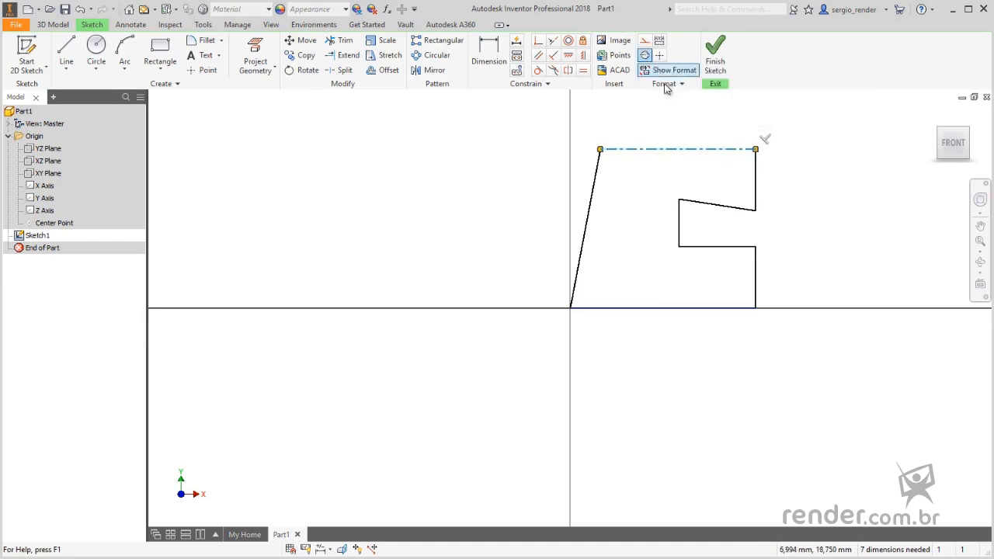
{"action": "left_click", "coordinate": [665, 129]}
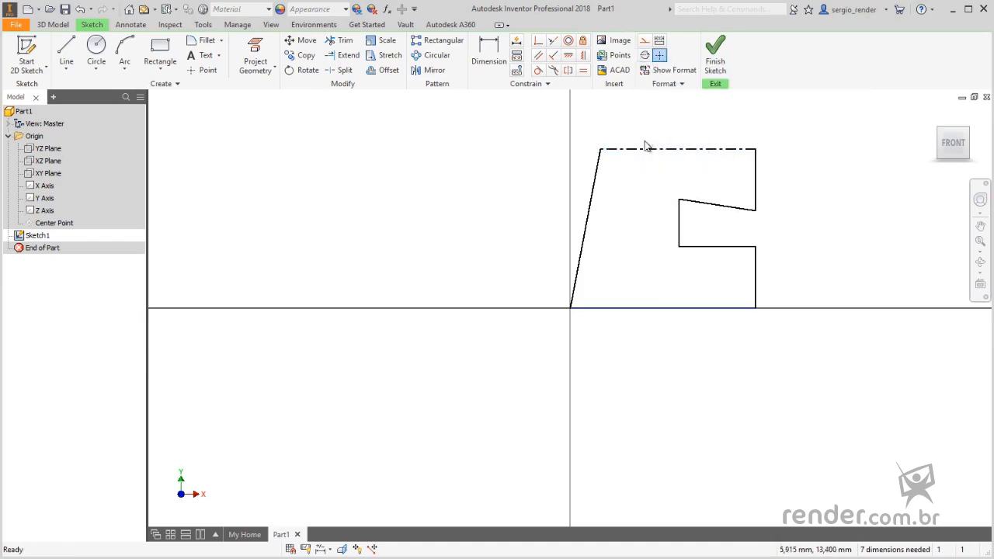
Step: Remove the centerline format from the profile's top horizontal line so it is a normal sketch line
{"action": "left_click", "coordinate": [644, 152]}
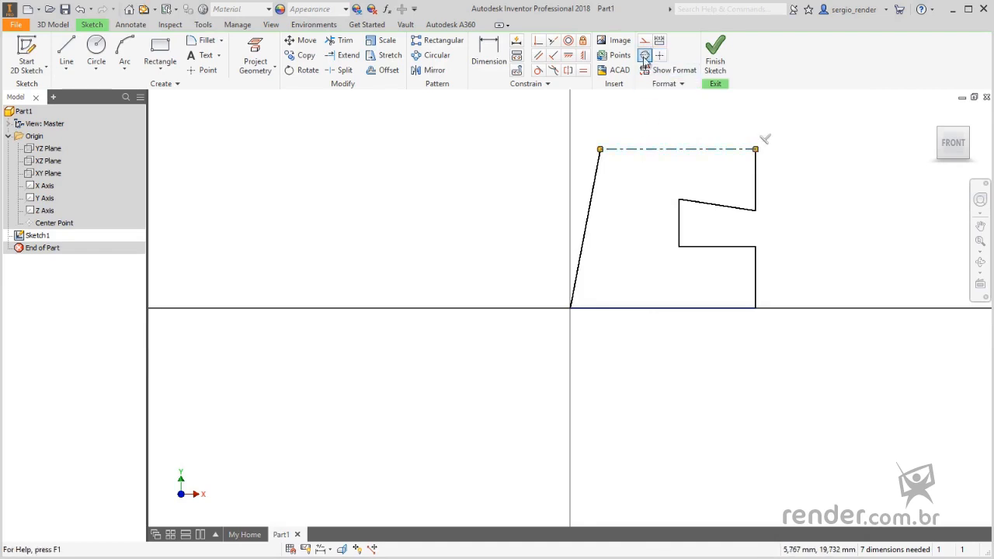
{"action": "left_click", "coordinate": [645, 56]}
{"action": "left_click", "coordinate": [652, 132]}
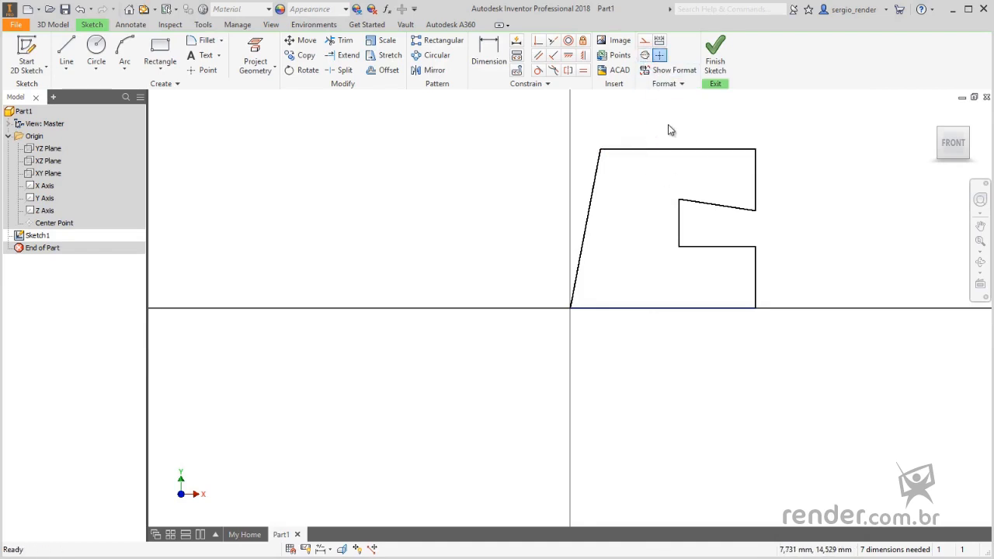
Step: Use the Line tool to draw a tangent arc from the profile's upper-left corner bulging left to the origin
{"action": "left_click", "coordinate": [66, 55]}
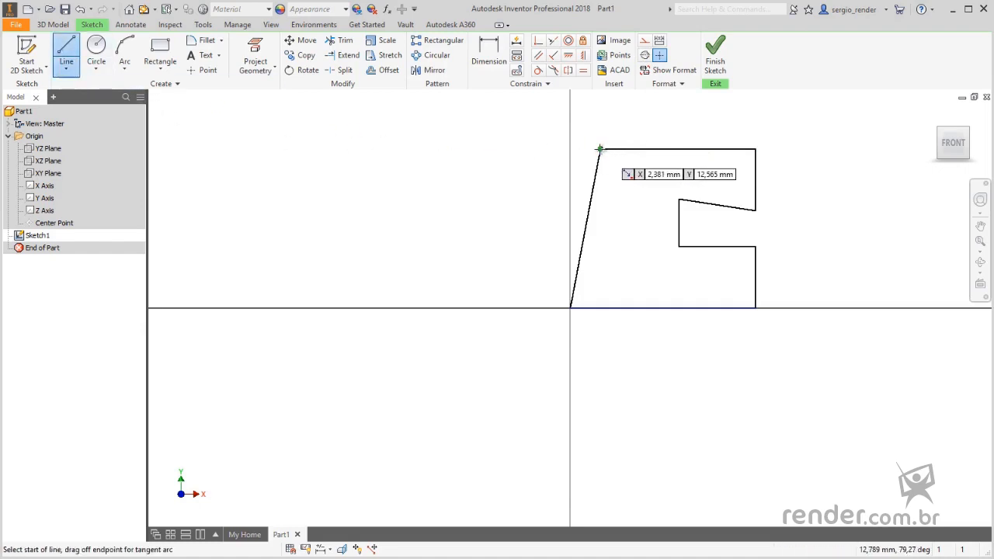
{"action": "left_click", "coordinate": [600, 148]}
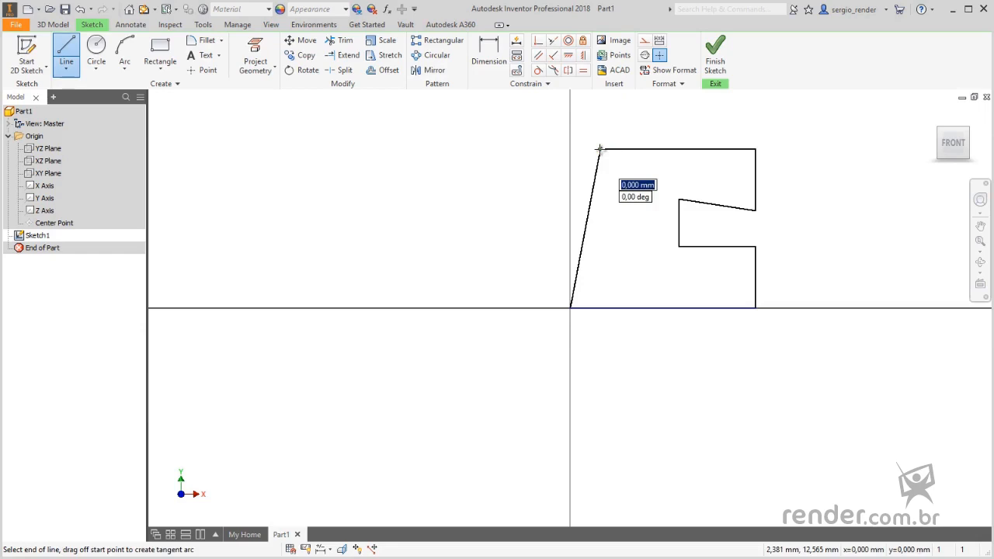
{"action": "mouse_move", "coordinate": [599, 148]}
{"action": "left_mouse_down"}
{"action": "mouse_move", "coordinate": [564, 138]}
{"action": "mouse_move", "coordinate": [406, 187]}
{"action": "mouse_move", "coordinate": [511, 378]}
{"action": "mouse_move", "coordinate": [705, 279]}
{"action": "mouse_move", "coordinate": [702, 320]}
{"action": "mouse_move", "coordinate": [506, 326]}
{"action": "mouse_move", "coordinate": [459, 222]}
{"action": "mouse_move", "coordinate": [571, 309]}
{"action": "left_mouse_up"}
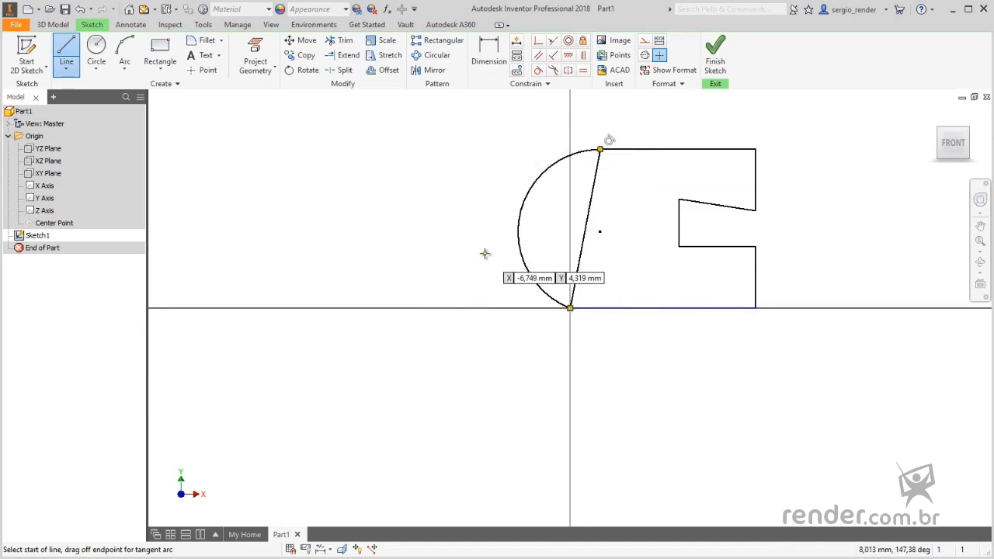
Step: Sketch a Three Point arc in the empty area above the X axis, left of the profile, with its endpoints level and its bulge upward
{"action": "left_click", "coordinate": [122, 48]}
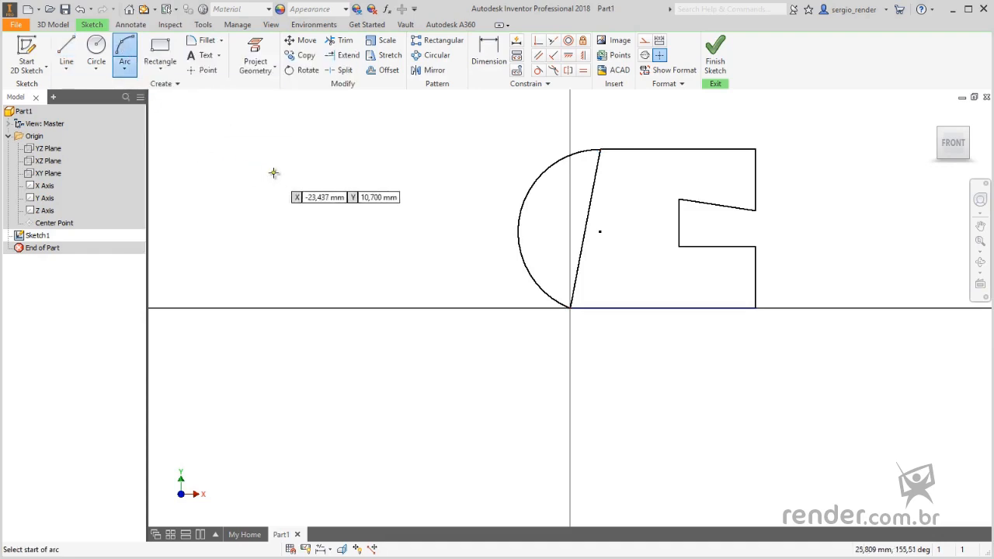
{"action": "left_click", "coordinate": [229, 212]}
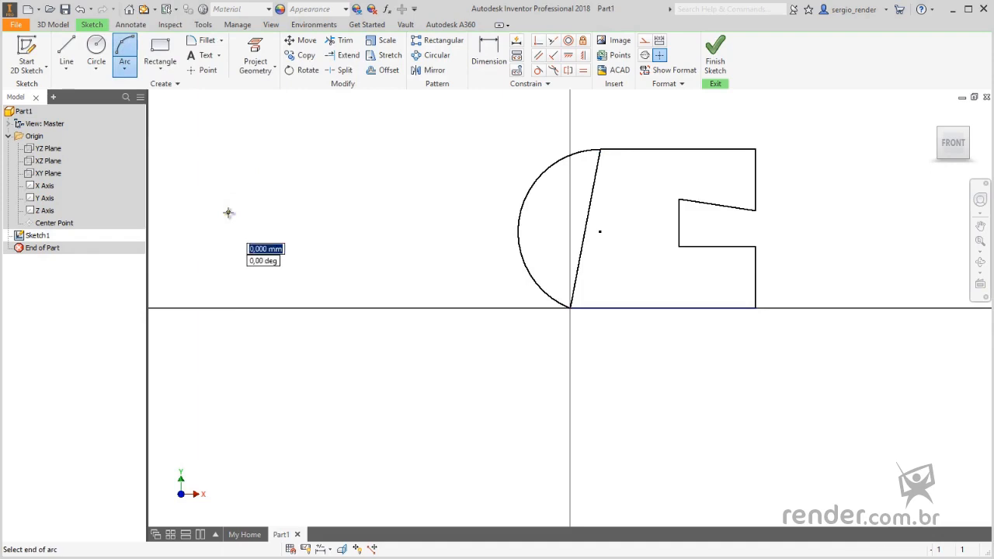
{"action": "left_click", "coordinate": [342, 212]}
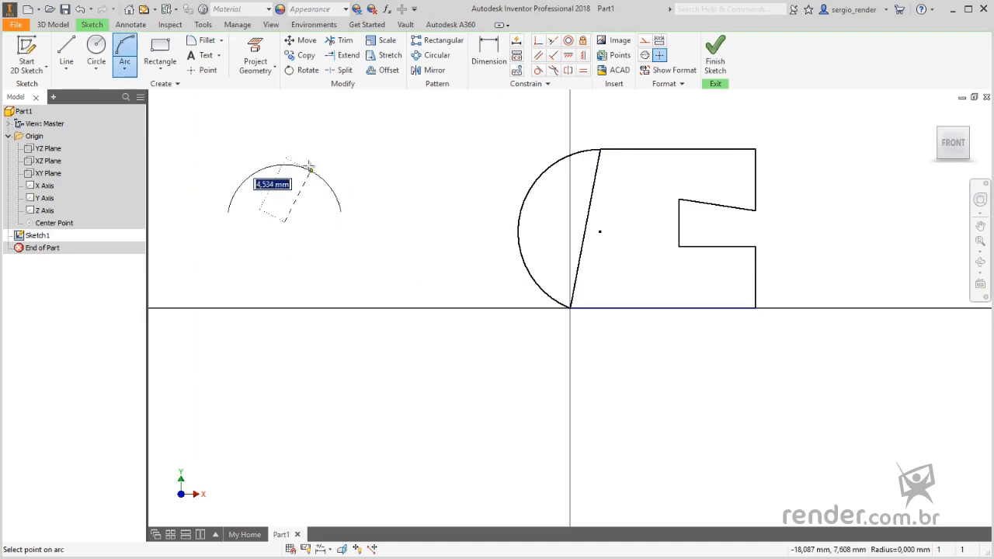
{"action": "left_click", "coordinate": [286, 128]}
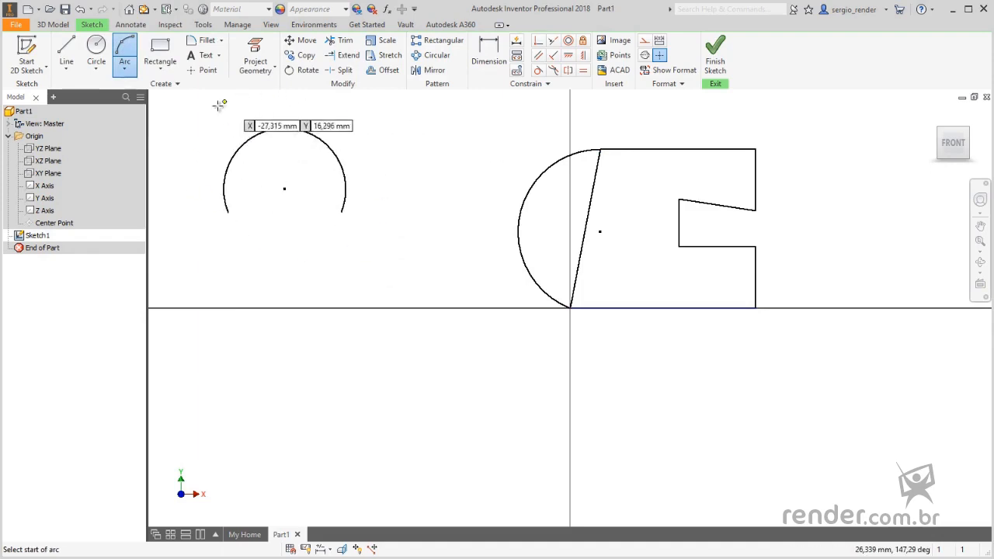
Step: Sketch a Tangent arc of about 28 mm radius from the profile's upper-right corner, continuing the top edge and curving down to the right
{"action": "left_click", "coordinate": [125, 70]}
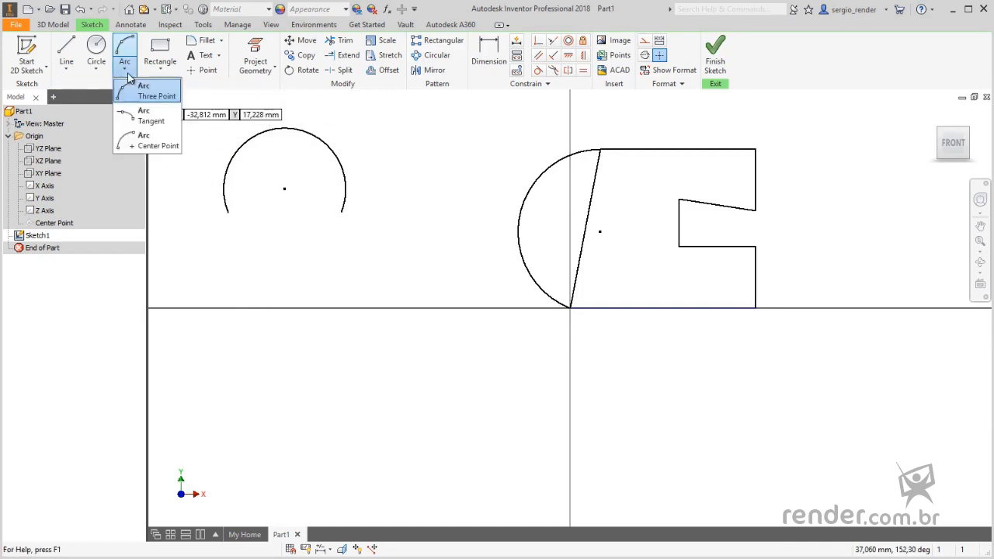
{"action": "left_click", "coordinate": [152, 119]}
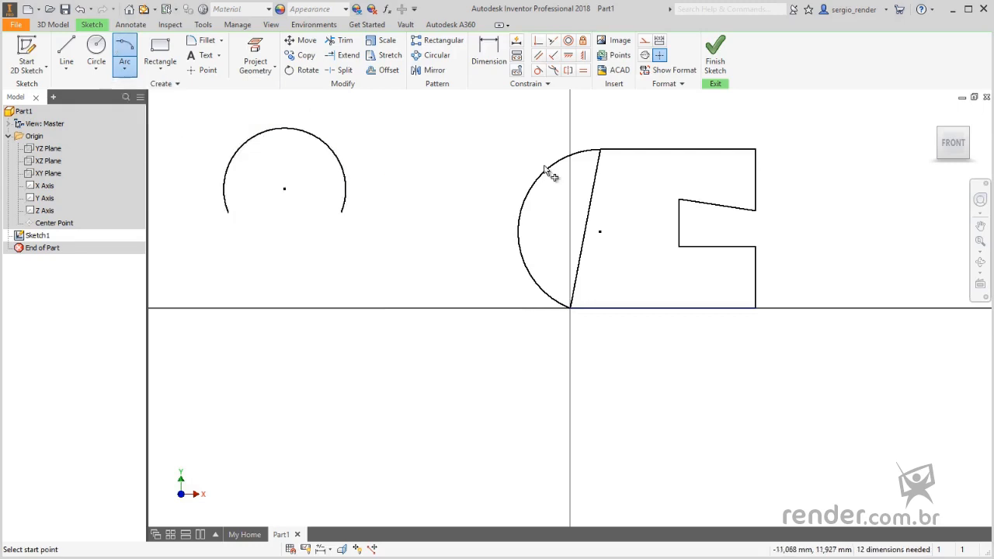
{"action": "left_click", "coordinate": [755, 150]}
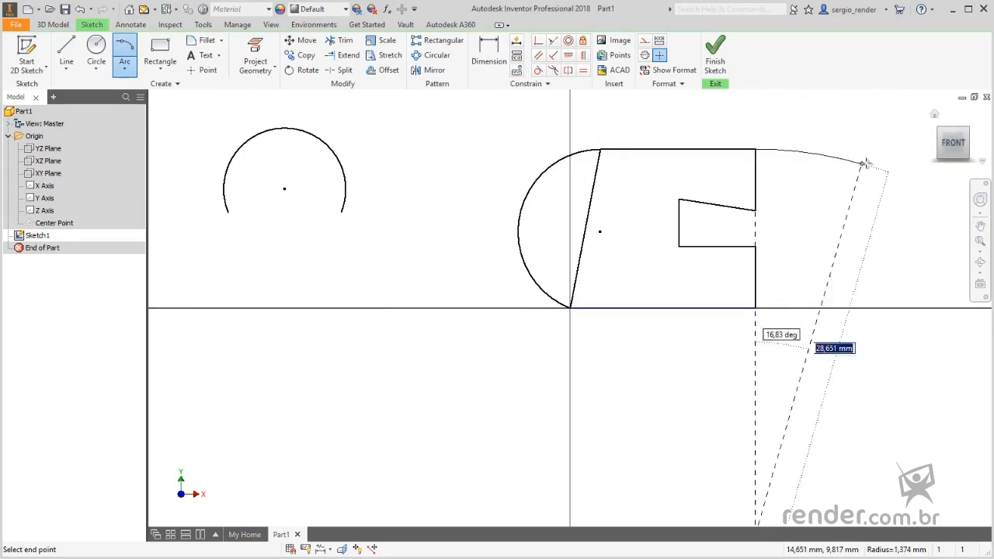
{"action": "left_click", "coordinate": [919, 188]}
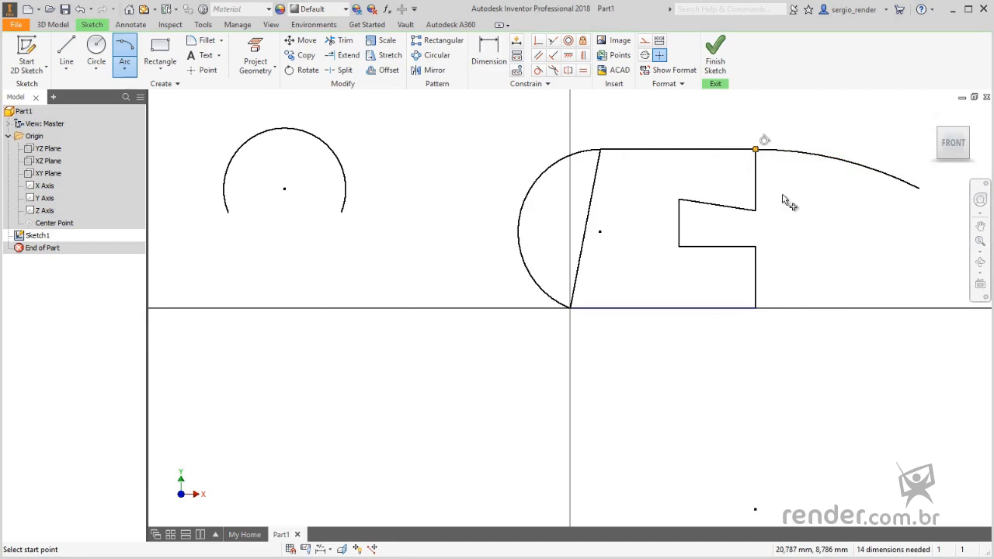
Step: Sketch a Center Point arc sweeping about 83° below the X axis, left of the origin
{"action": "left_click", "coordinate": [125, 71]}
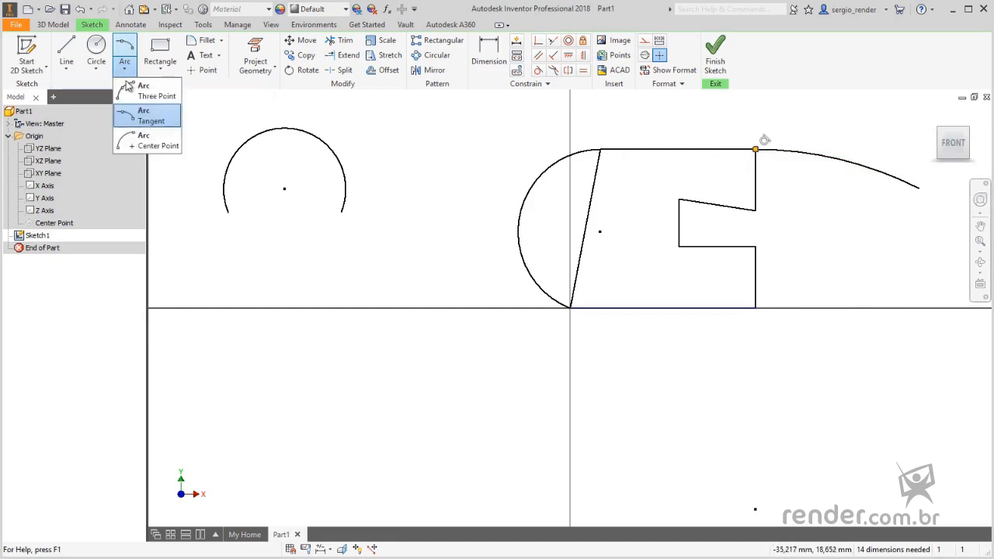
{"action": "left_click", "coordinate": [164, 145]}
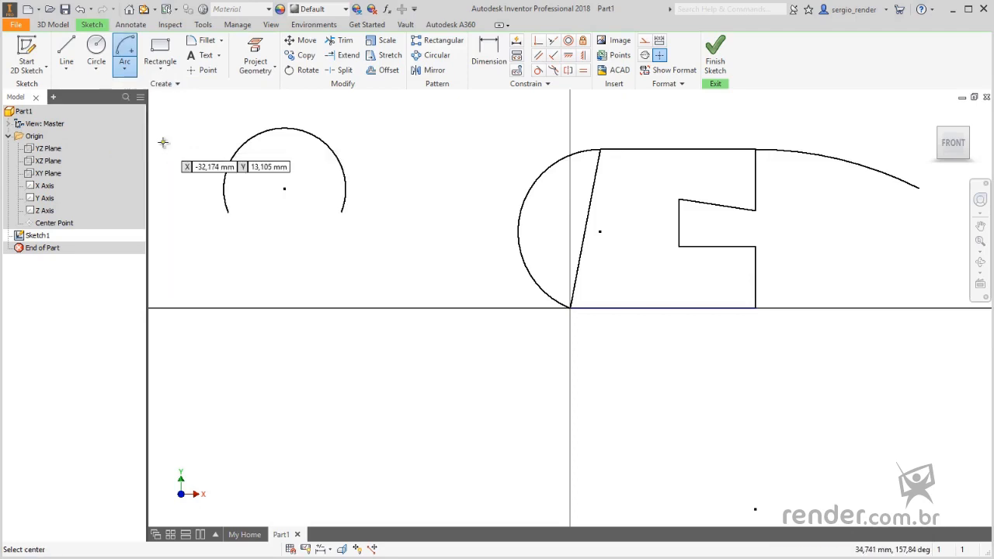
{"action": "left_click", "coordinate": [334, 400]}
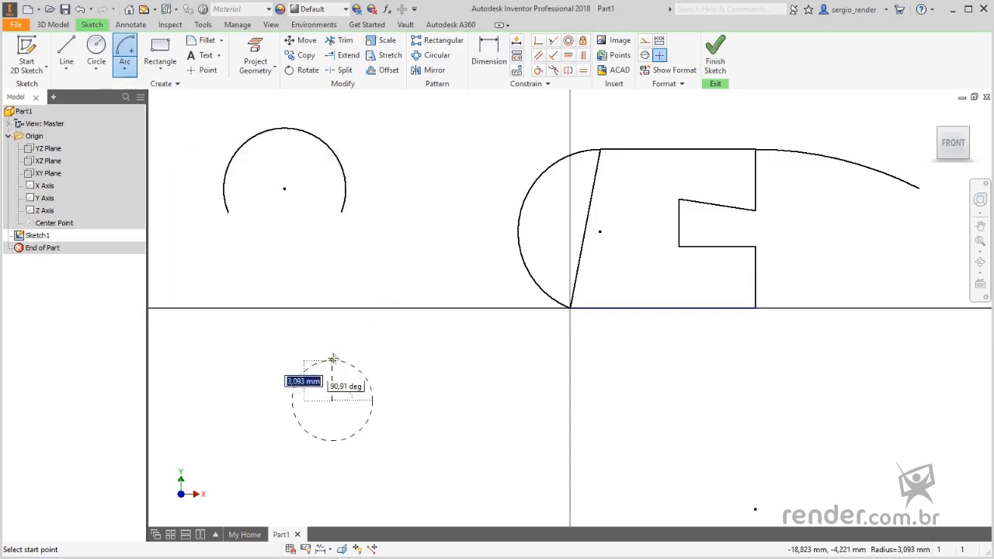
{"action": "left_click", "coordinate": [390, 362]}
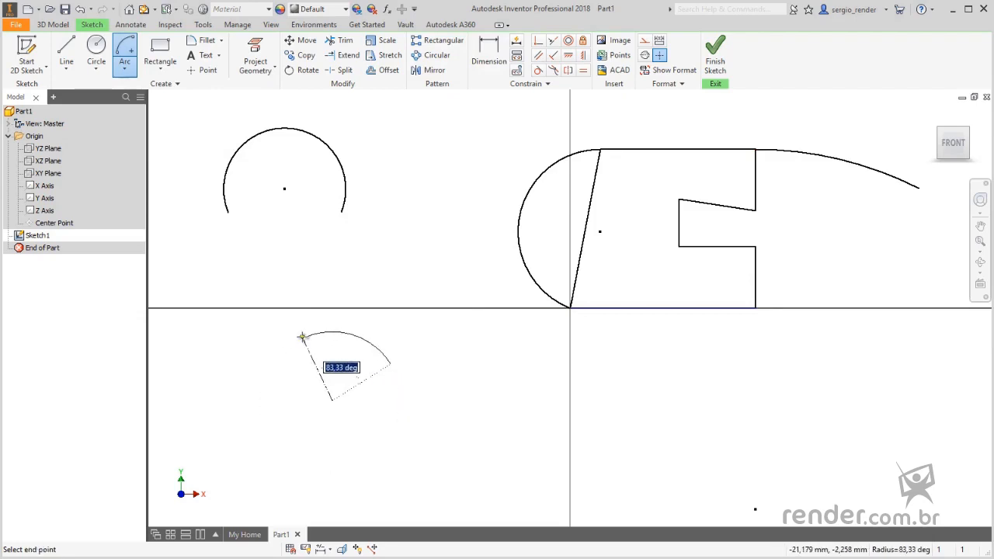
{"action": "left_click", "coordinate": [302, 338]}
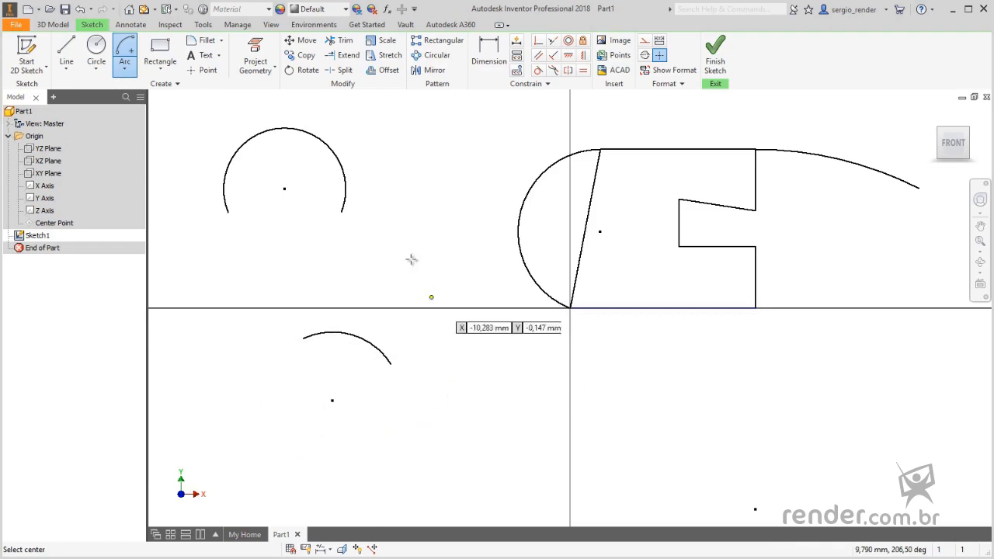
Step: Draw two circles inside the profile's left part: an upper one about 2.8 mm in diameter and a lower one exactly 5 mm
{"action": "left_click", "coordinate": [94, 48]}
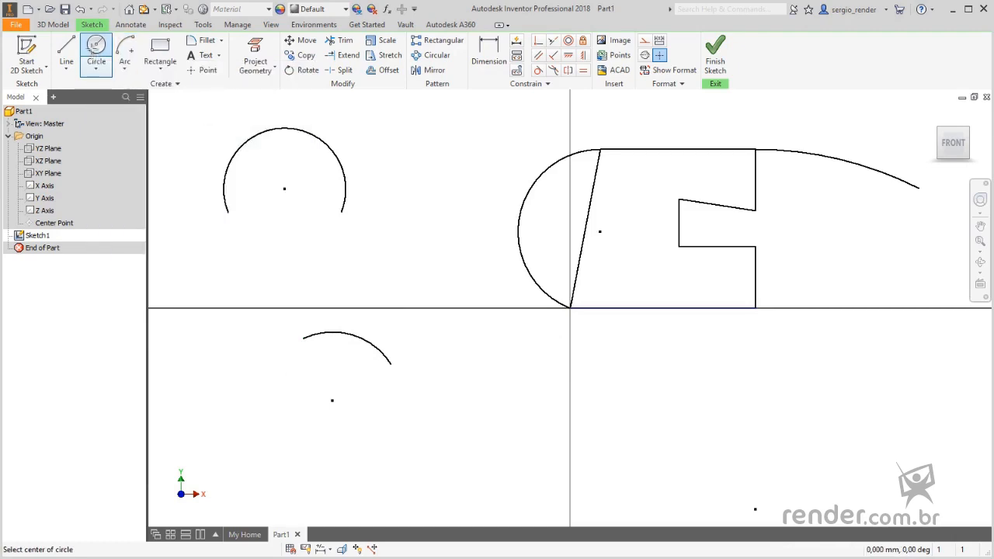
{"action": "key", "text": "Escape"}
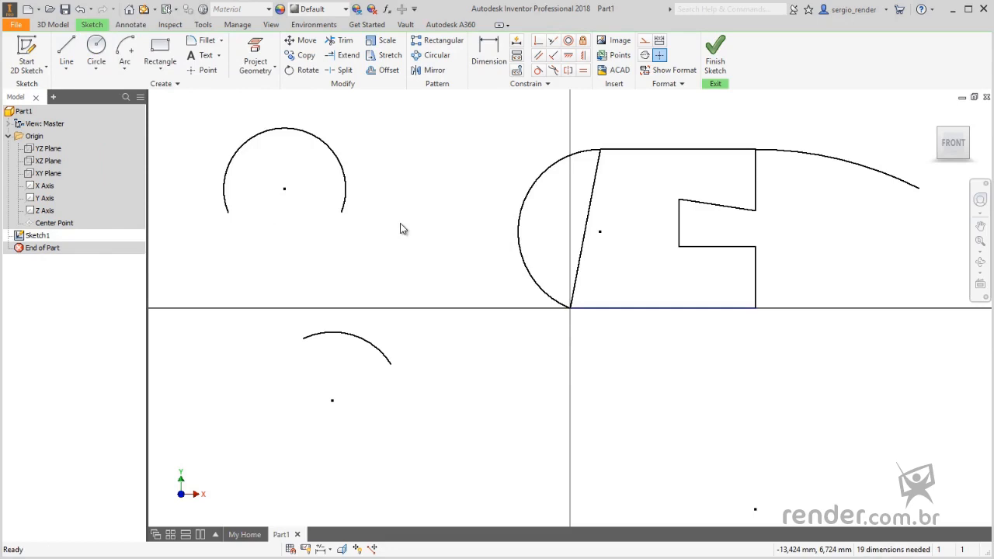
{"action": "key", "text": "ctrl+shift+c"}
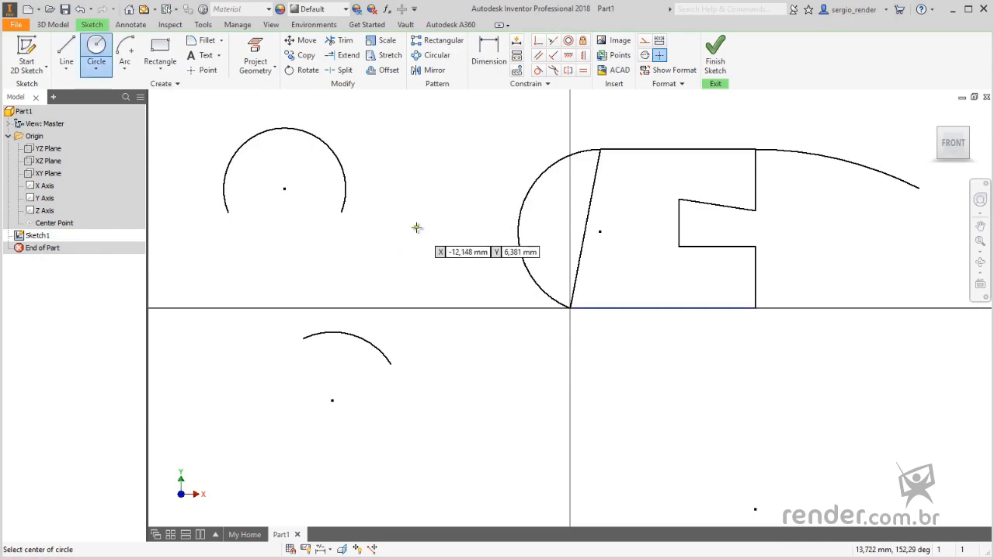
{"action": "left_click", "coordinate": [637, 184]}
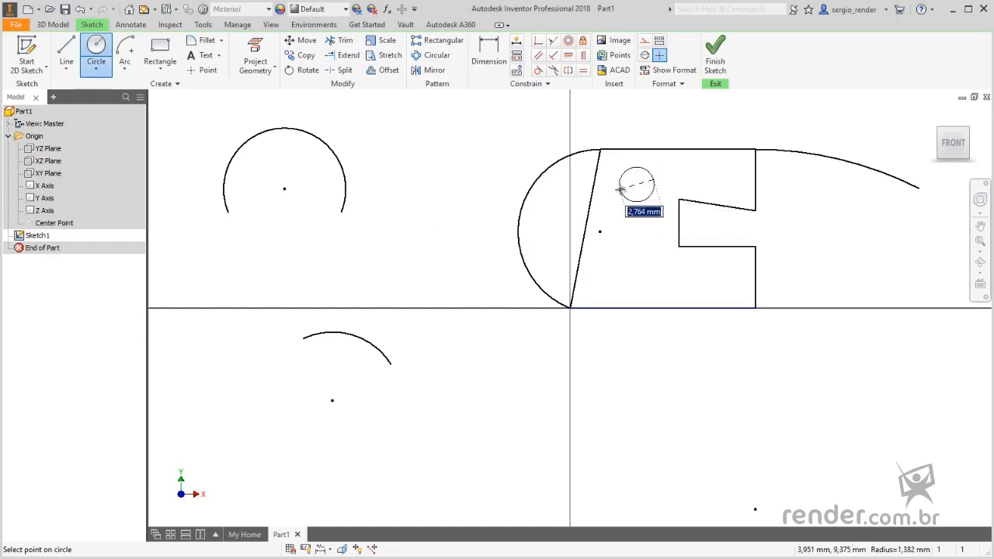
{"action": "left_click", "coordinate": [621, 189]}
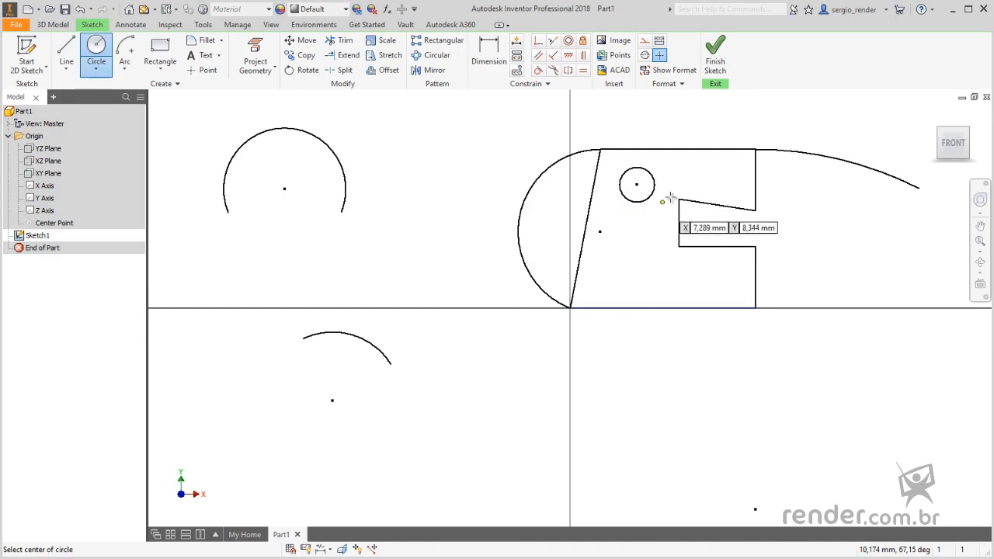
{"action": "left_click", "coordinate": [630, 264]}
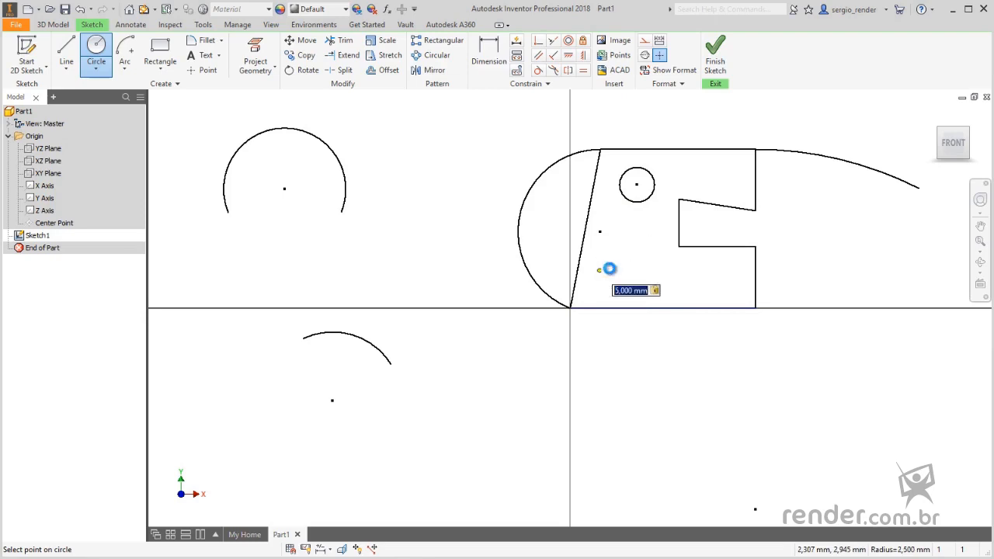
{"action": "key", "text": "Return"}
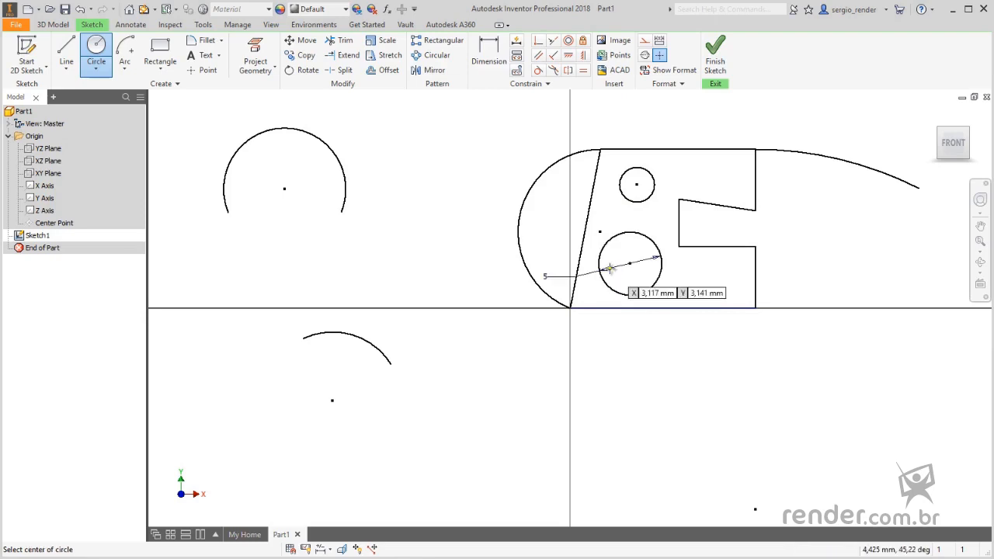
Step: Sketch a Two Point rectangle about 8 mm wide and 4.5 mm high below the profile
{"action": "left_click", "coordinate": [166, 59]}
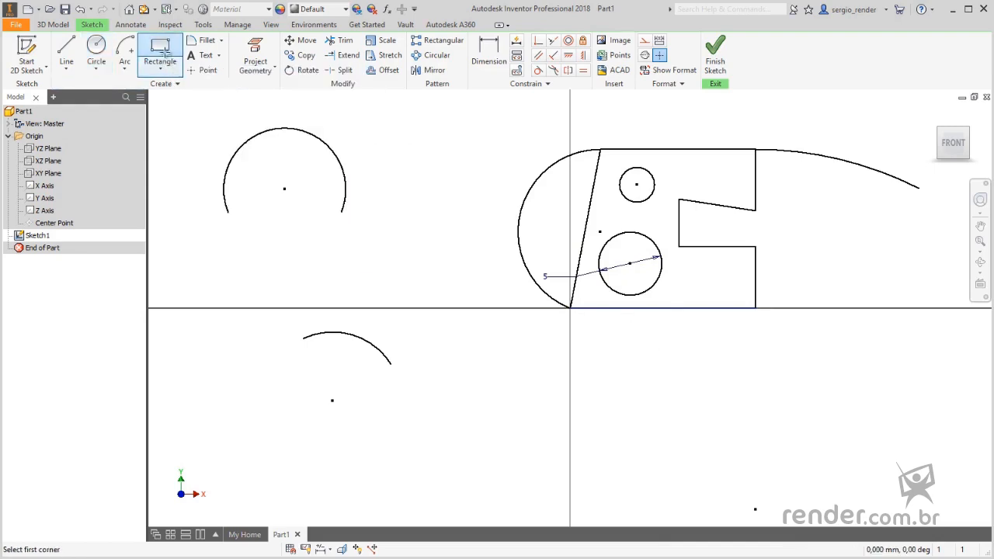
{"action": "left_click", "coordinate": [664, 421]}
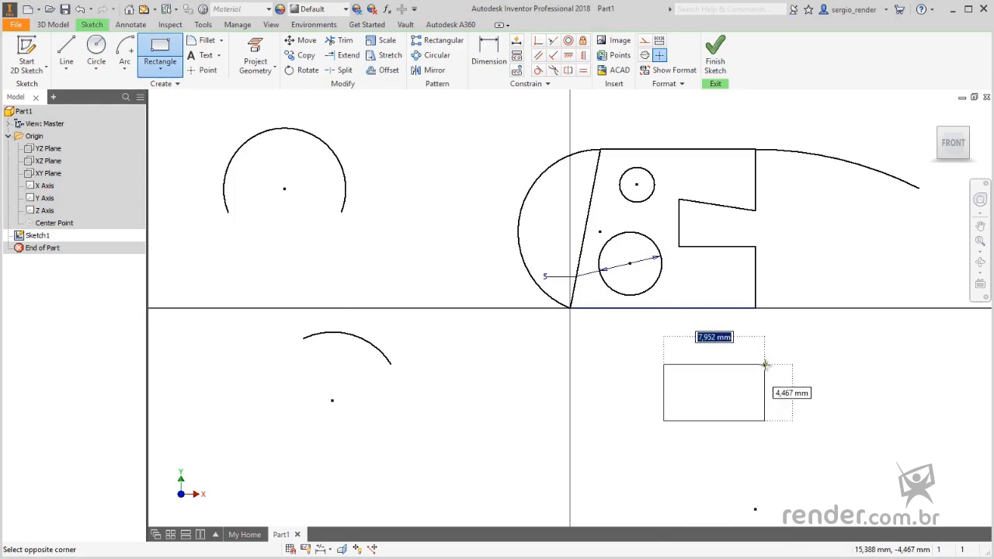
{"action": "left_click", "coordinate": [765, 365]}
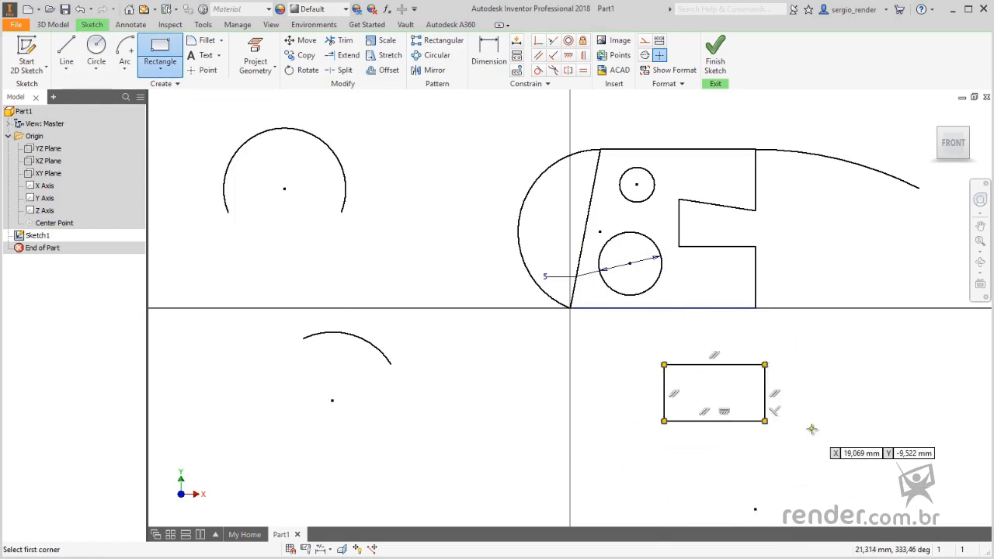
Step: Sketch a tall, narrow Two Point Center rectangle below the X axis, just left of the origin
{"action": "left_click", "coordinate": [146, 75]}
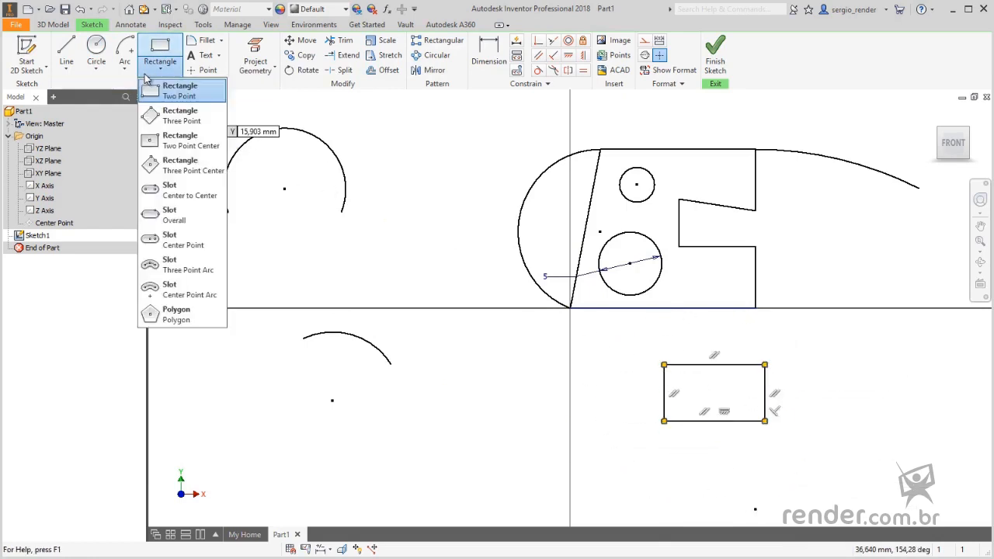
{"action": "left_click", "coordinate": [202, 149]}
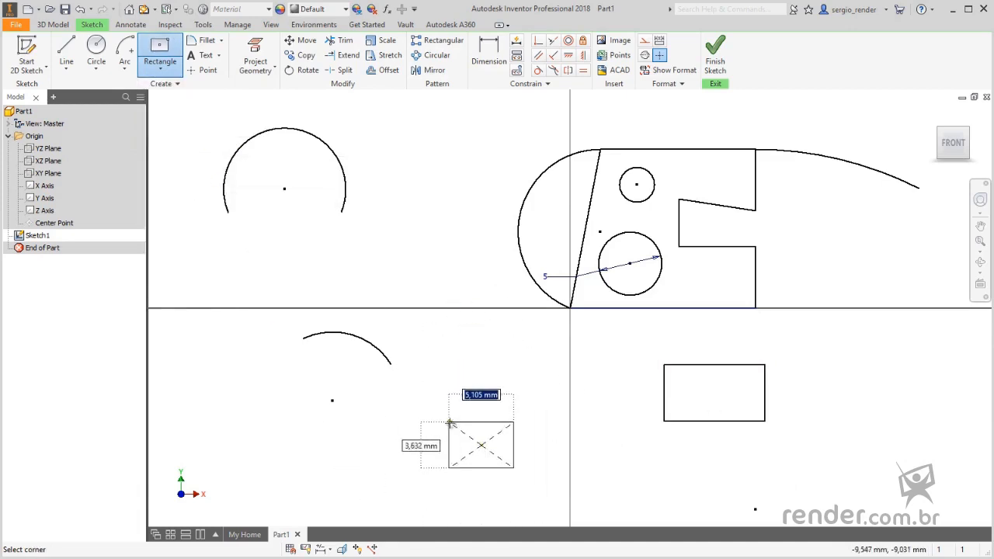
{"action": "left_click", "coordinate": [470, 376]}
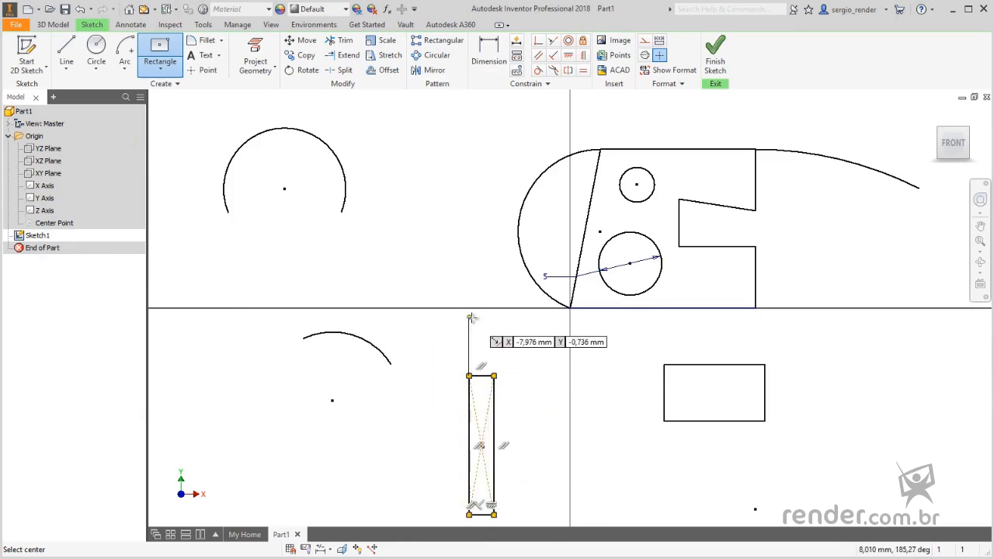
{"action": "key", "text": "Escape"}
Step: Delete the three-point arc, the arc beside the profile's slanted edge and the center-point arc
{"action": "left_click", "coordinate": [342, 162]}
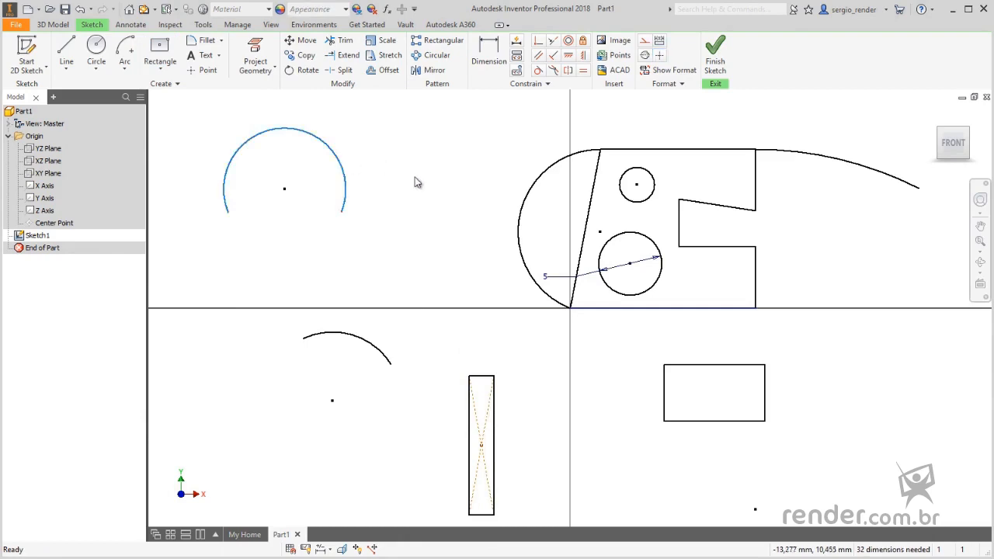
{"action": "key", "text": "Delete"}
{"action": "left_click", "coordinate": [530, 186]}
{"action": "key", "text": "Delete"}
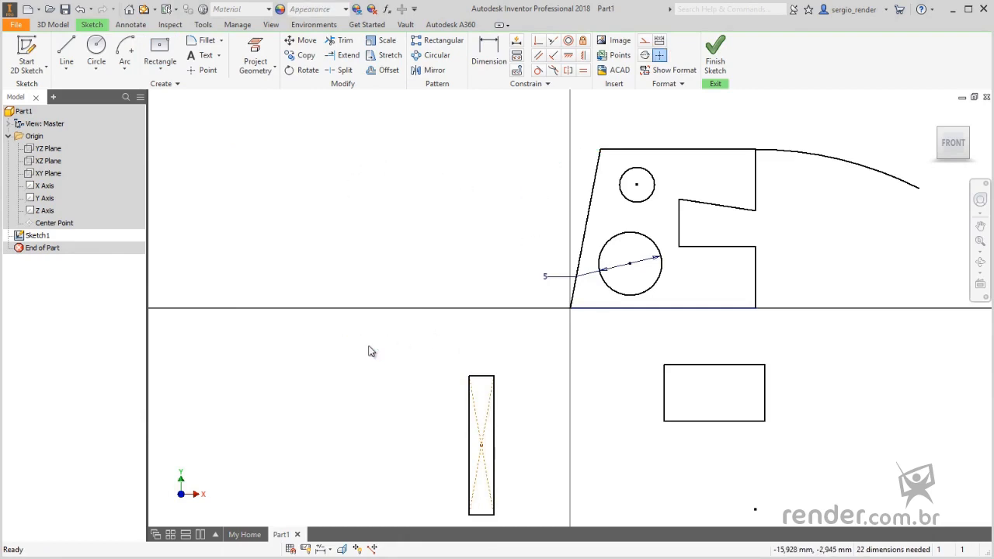
Step: Delete both rectangles below the X axis and the tangent arc extending from the profile's upper-right corner
{"action": "left_click_drag", "start_coordinate": [428, 354], "coordinate": [540, 522]}
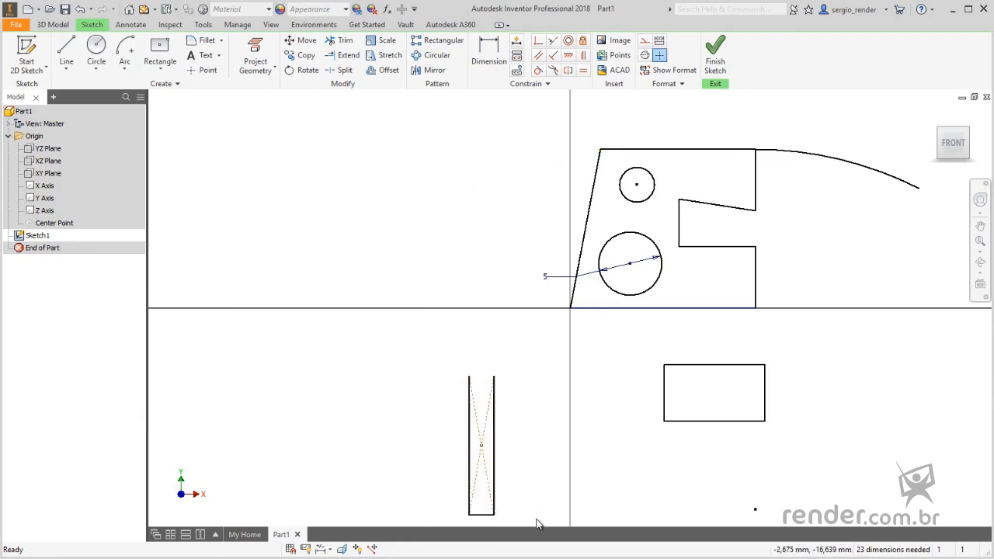
{"action": "key", "text": "Delete"}
{"action": "left_click_drag", "start_coordinate": [638, 327], "coordinate": [797, 461]}
{"action": "key", "text": "Delete"}
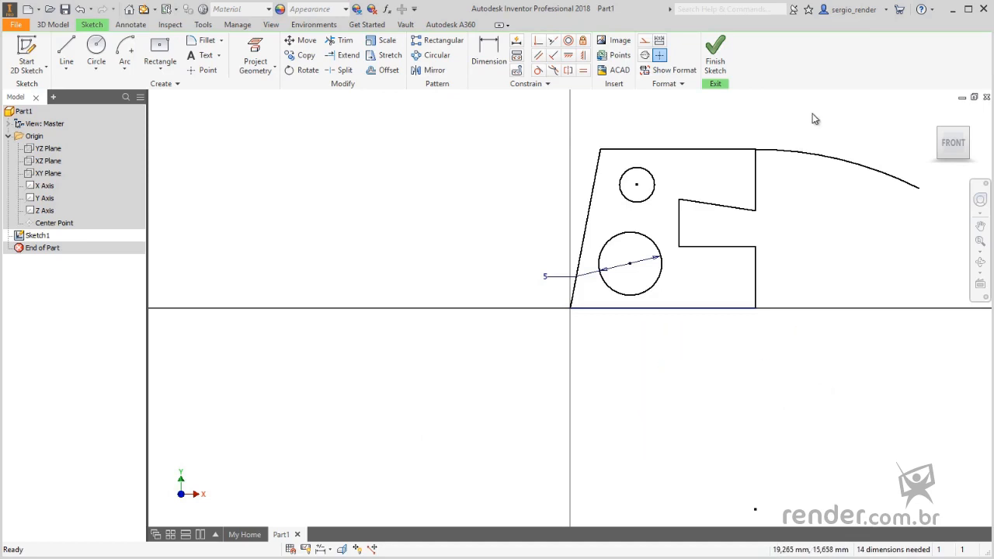
{"action": "key", "text": "Delete"}
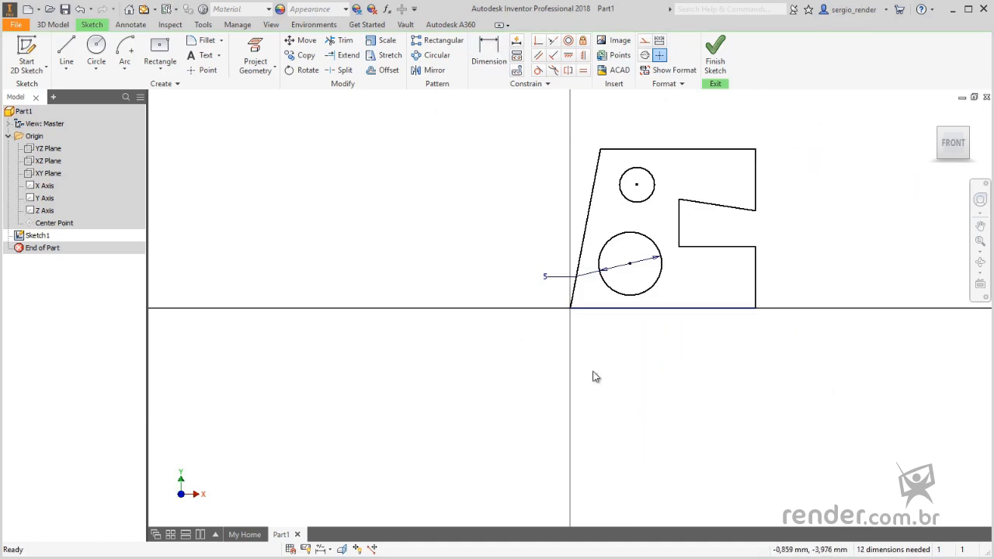